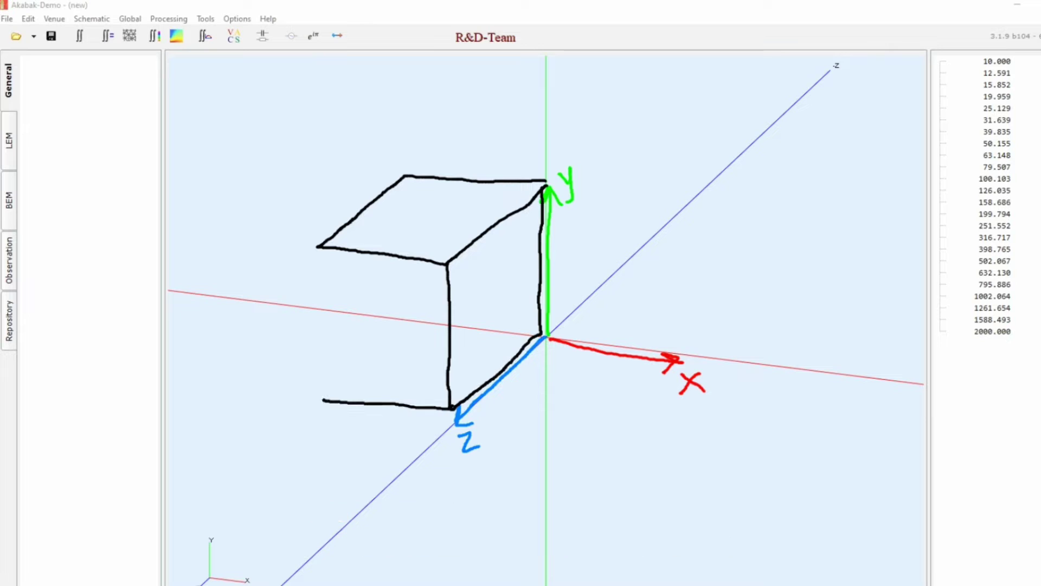
# Add a Nodes component, Nodes1, to the project from the Component Prototypes catalogue
pyautogui.moveTo(318, 247); pyautogui.dragTo(314, 402)
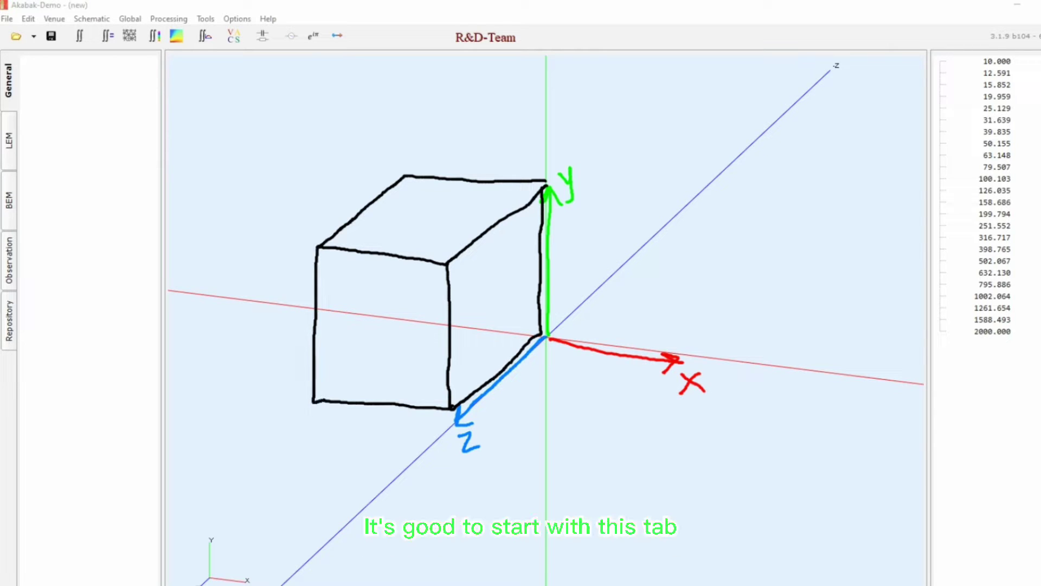
pyautogui.press('Escape')
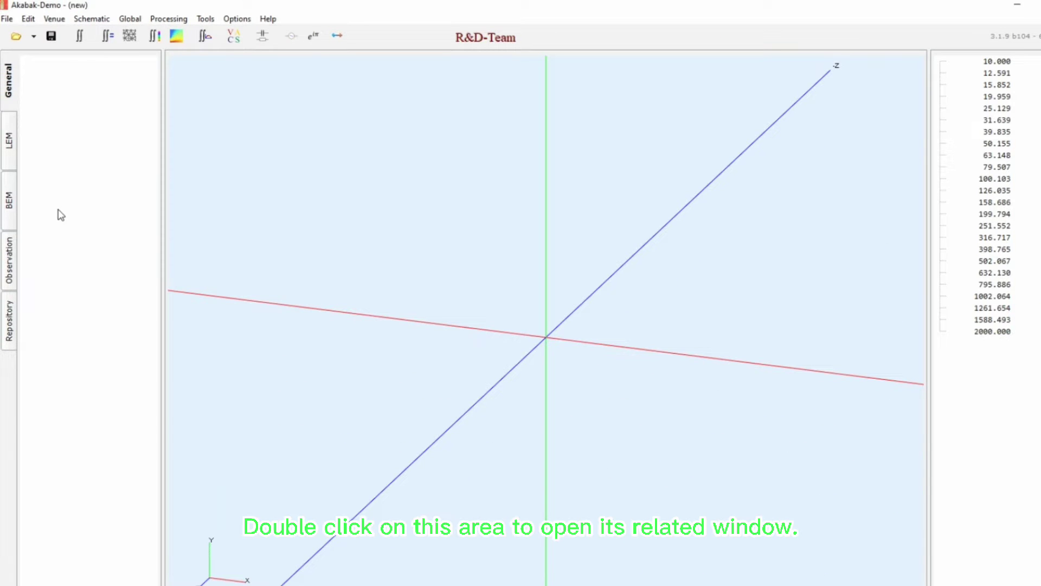
pyautogui.doubleClick(99, 222)
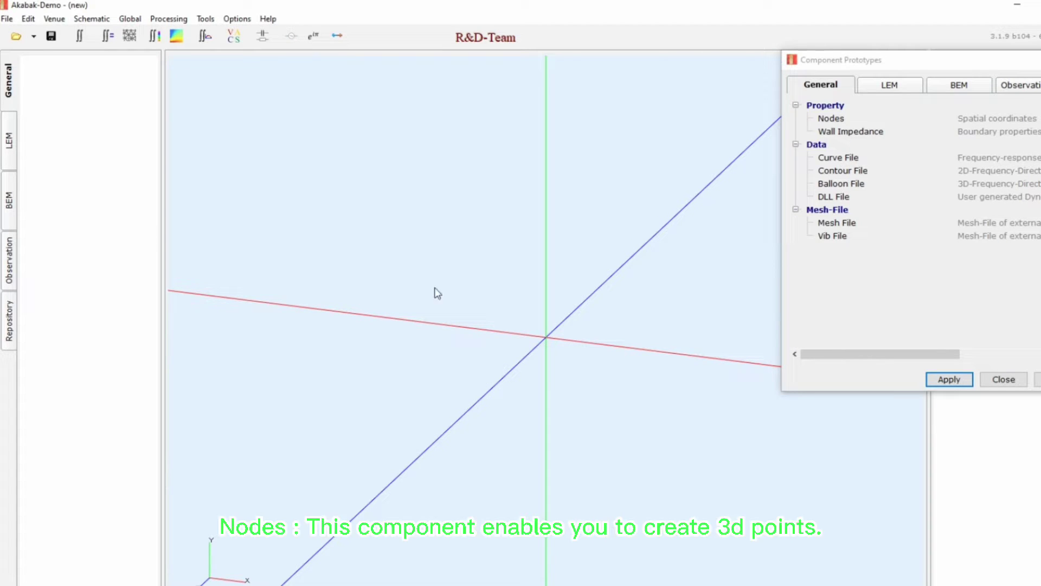
pyautogui.click(841, 120)
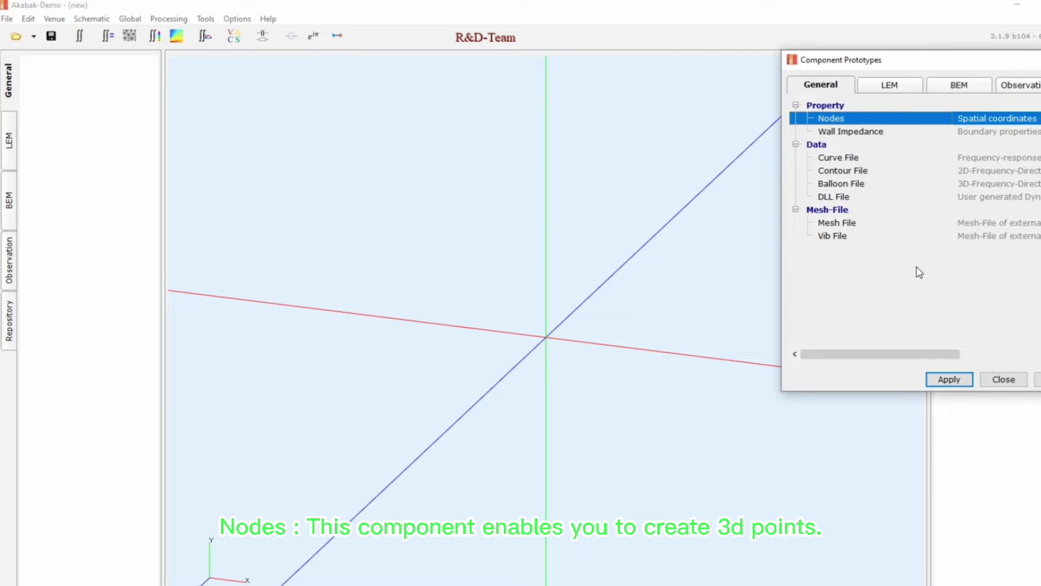
pyautogui.click(949, 379)
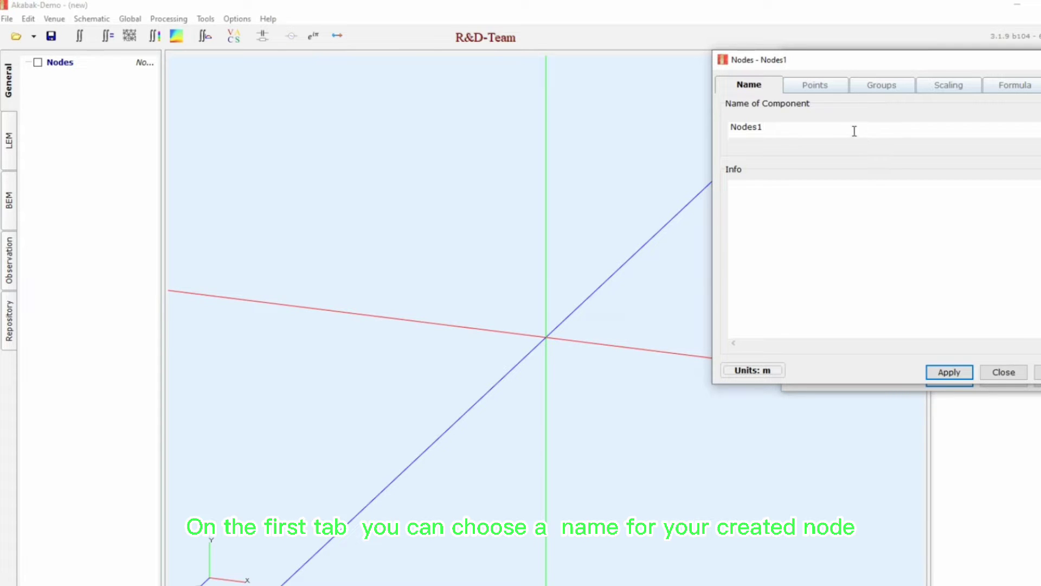
# Replace the default name Nodes1 with Rectangle1 in the Name of Component field
pyautogui.moveTo(776, 130); pyautogui.dragTo(726, 132)
pyautogui.write('Red')
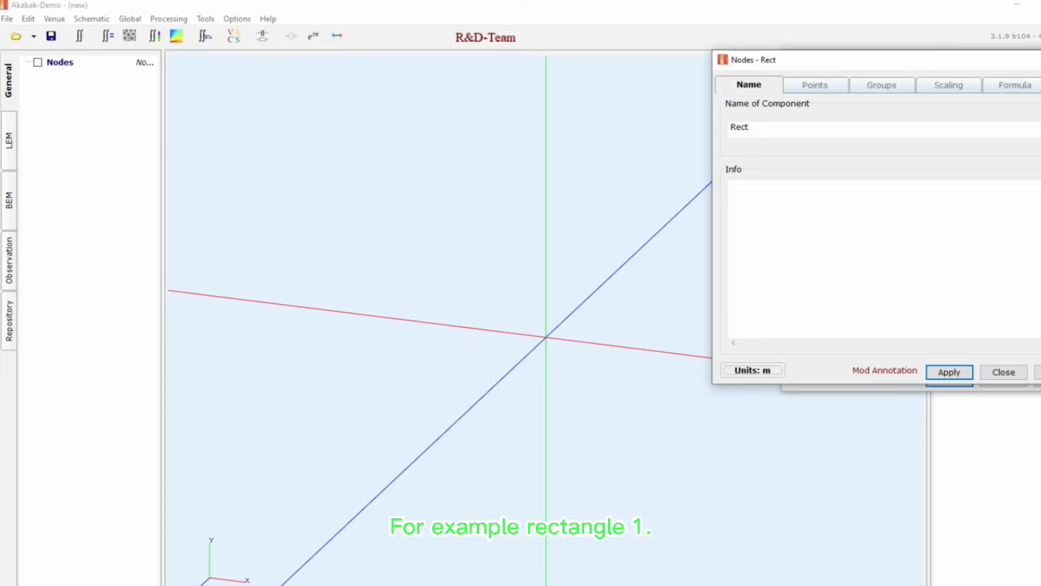
pyautogui.write('tangle1')
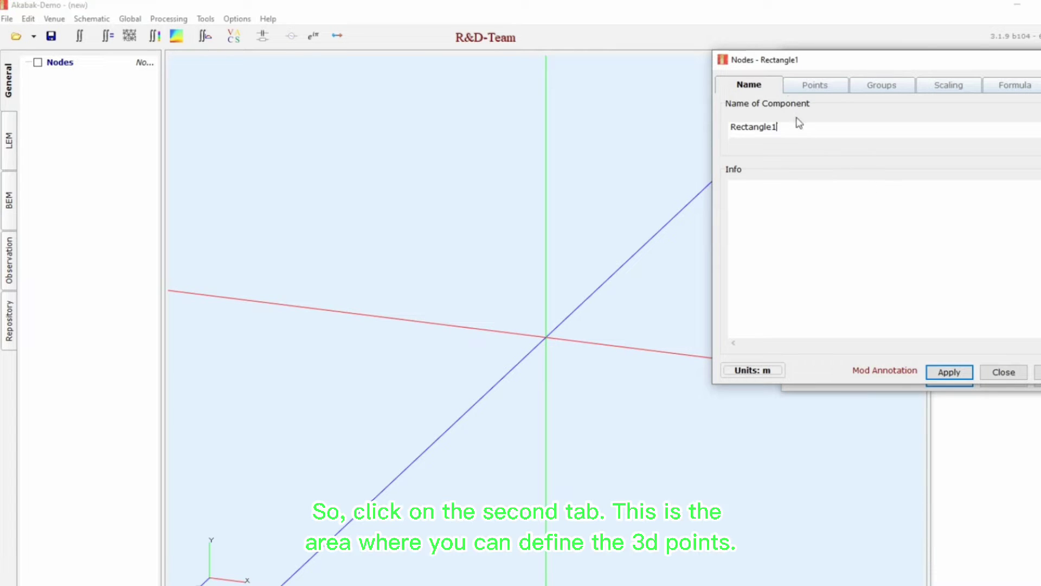
# Show Rectangle1's Points list and add the first point, 1001, at 0, 0, 0
pyautogui.click(819, 85)
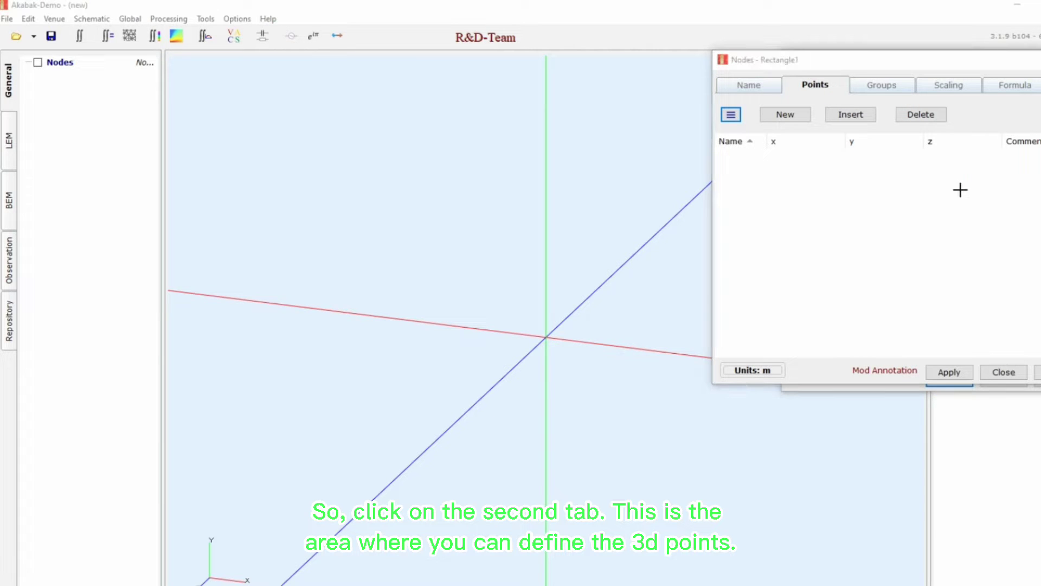
pyautogui.moveTo(748, 122)
pyautogui.mouseDown()
pyautogui.moveTo(779, 142)
pyautogui.moveTo(957, 171)
pyautogui.moveTo(972, 156)
pyautogui.mouseUp()
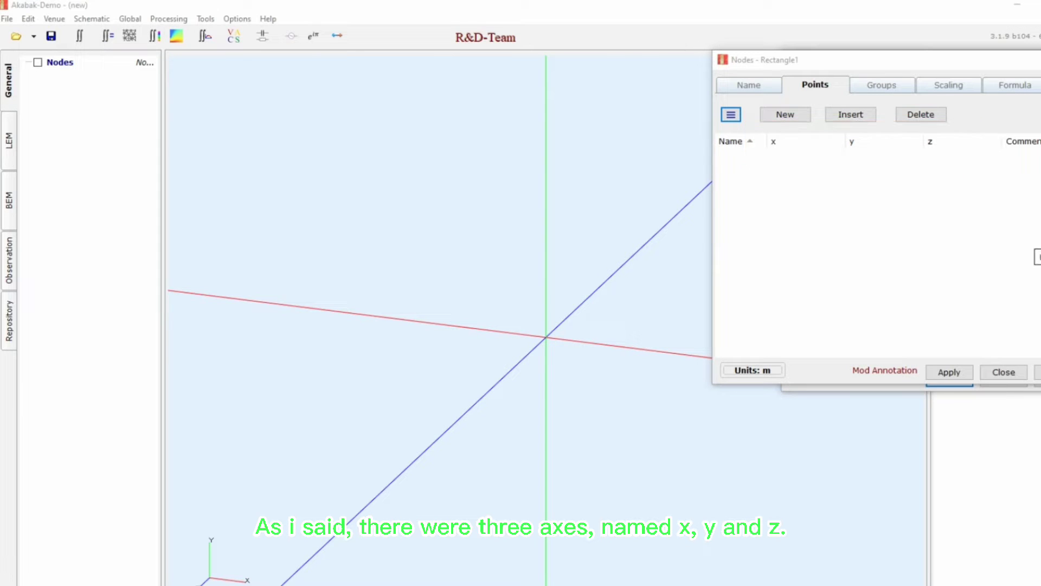
pyautogui.click(800, 115)
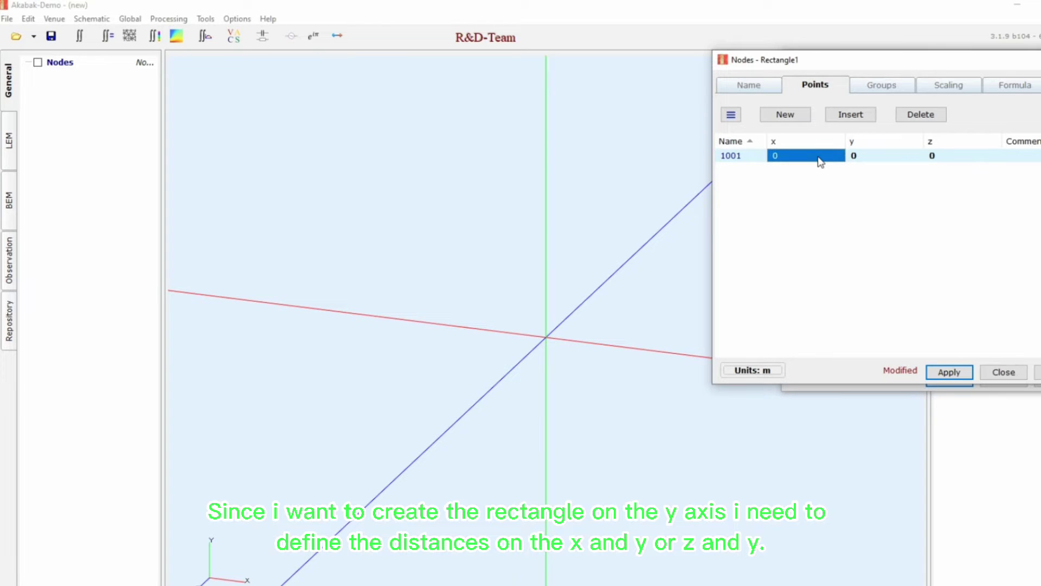
pyautogui.moveTo(546, 337)
pyautogui.mouseDown()
pyautogui.moveTo(545, 175)
pyautogui.moveTo(569, 170)
pyautogui.mouseUp()
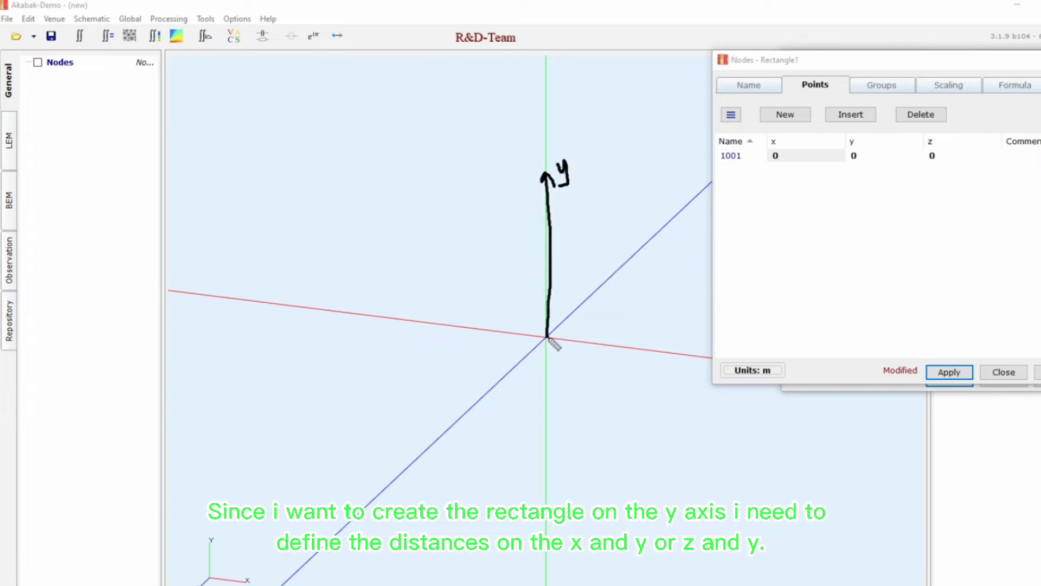
pyautogui.moveTo(546, 337)
pyautogui.mouseDown()
pyautogui.moveTo(673, 344)
pyautogui.moveTo(660, 355)
pyautogui.moveTo(688, 372)
pyautogui.mouseUp()
pyautogui.moveTo(686, 359); pyautogui.dragTo(675, 372)
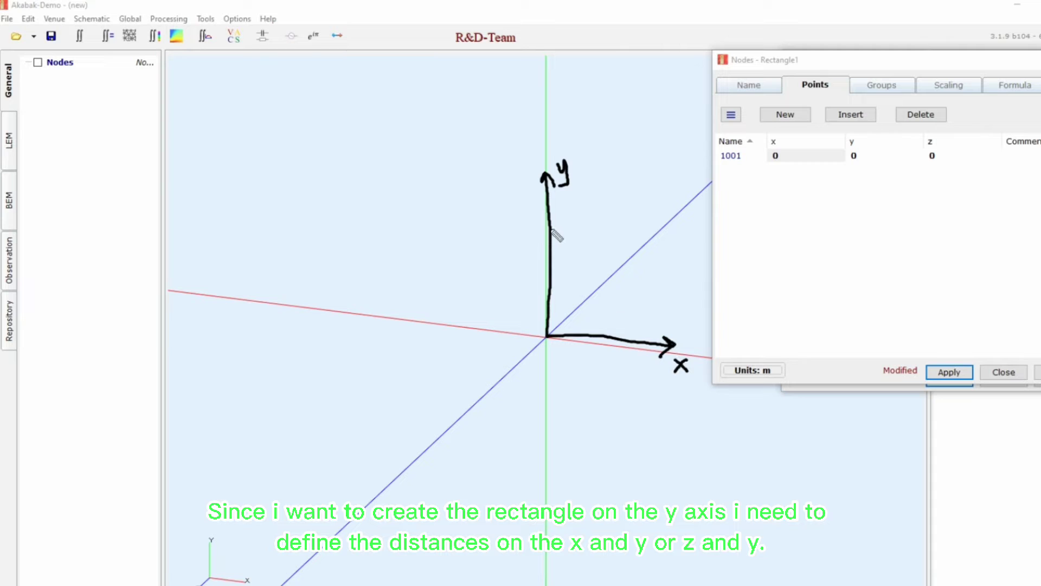
pyautogui.moveTo(550, 229)
pyautogui.mouseDown()
pyautogui.moveTo(628, 231)
pyautogui.moveTo(624, 341)
pyautogui.mouseUp()
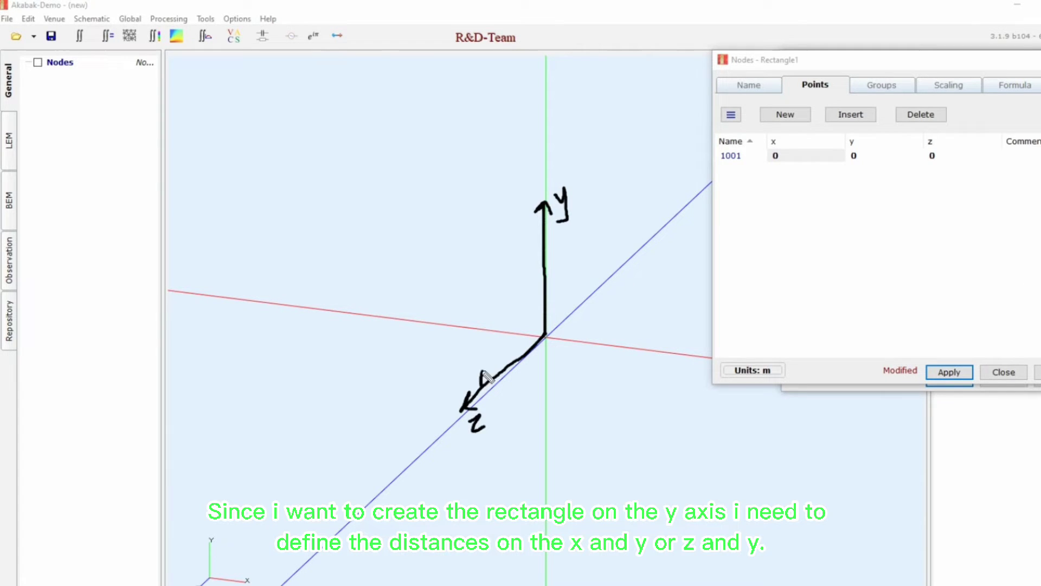
pyautogui.moveTo(481, 386)
pyautogui.mouseDown()
pyautogui.moveTo(481, 266)
pyautogui.moveTo(544, 227)
pyautogui.mouseUp()
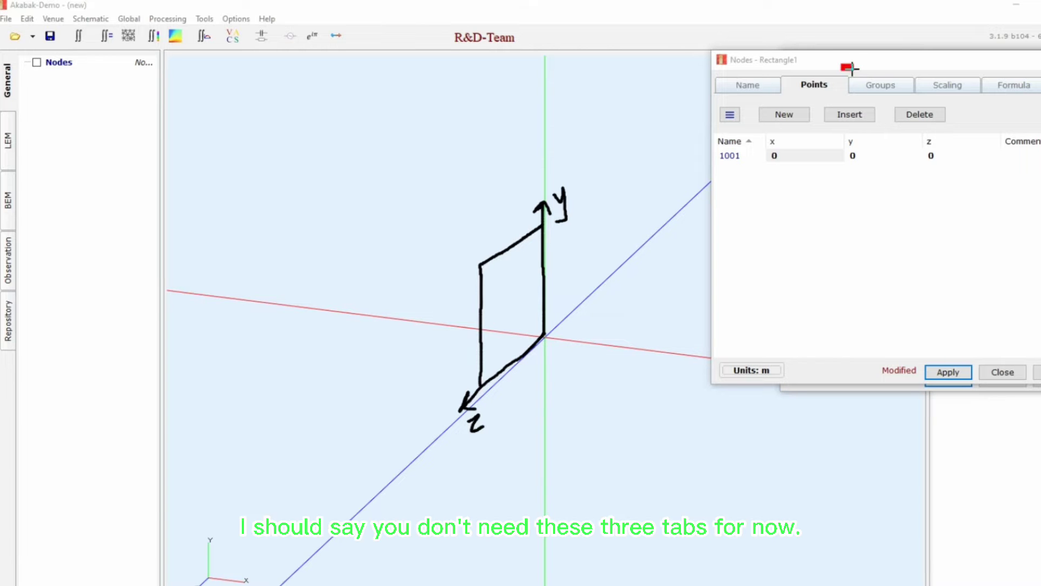
pyautogui.moveTo(842, 65); pyautogui.dragTo(1040, 103)
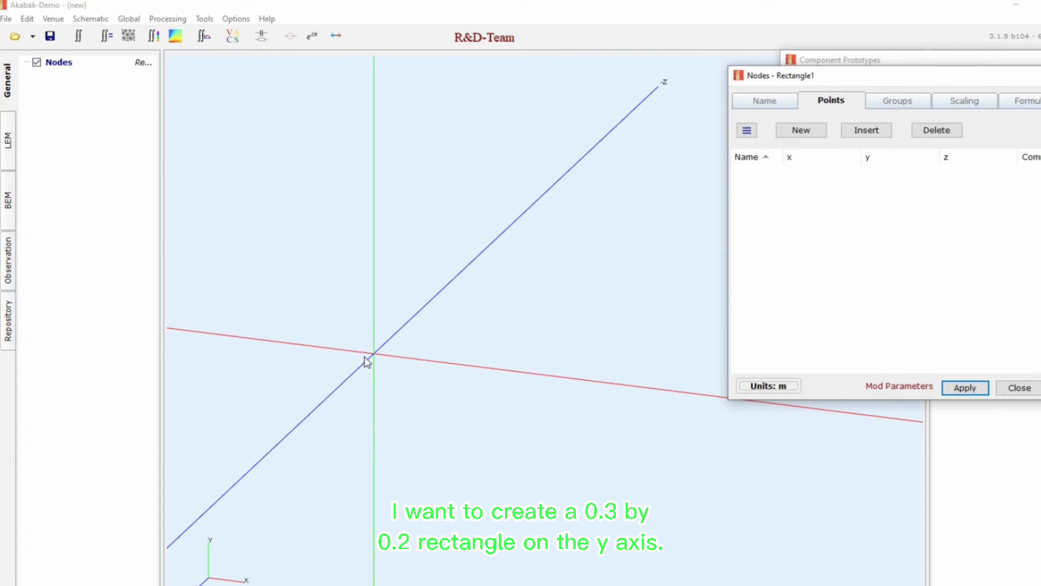
# Add points 1001–1003 with x/y values 0/0, 0.2/0 and 0.2/0.3
pyautogui.click(800, 130)
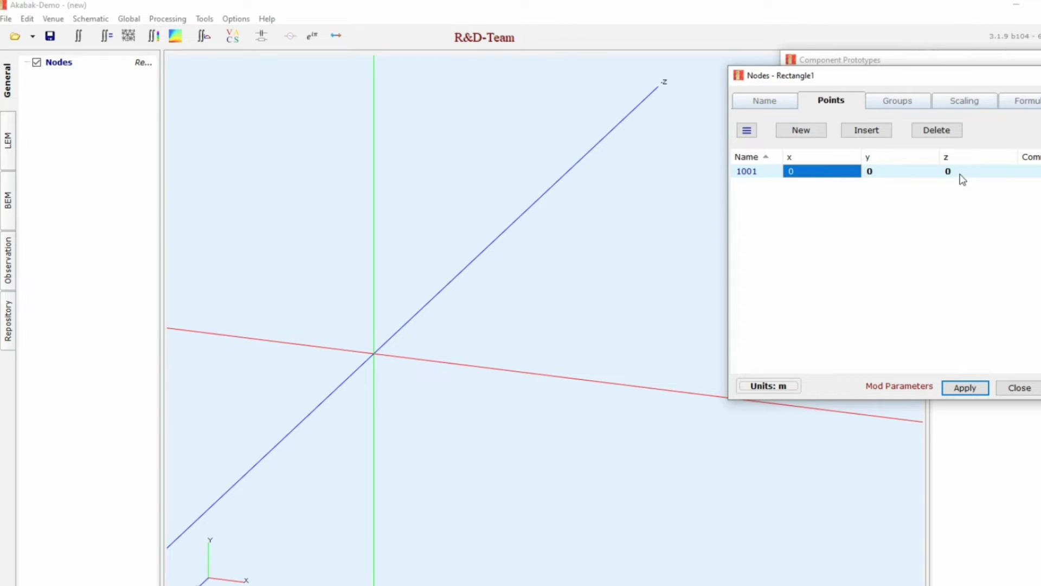
pyautogui.click(805, 133)
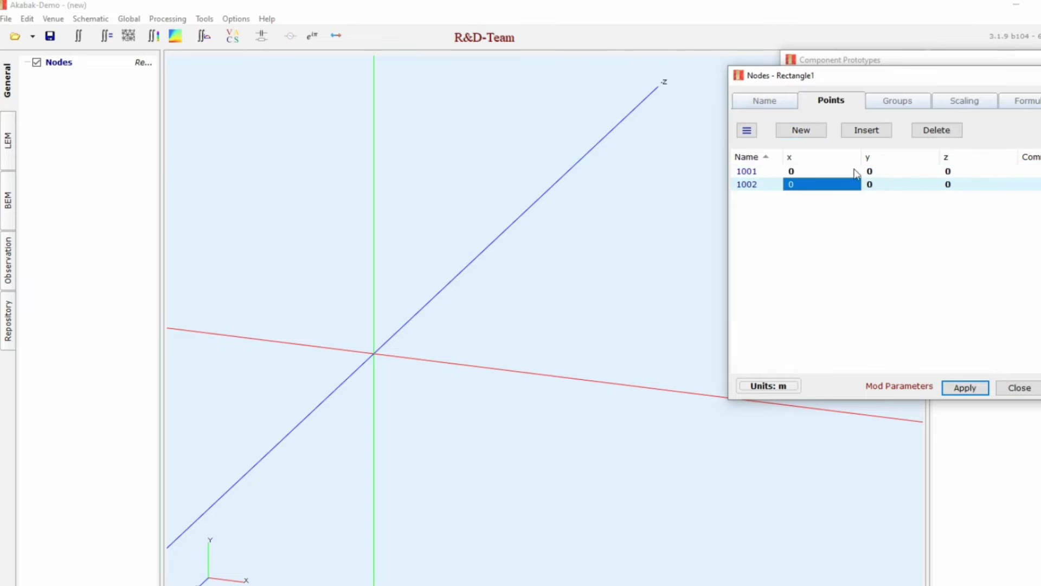
pyautogui.click(829, 183)
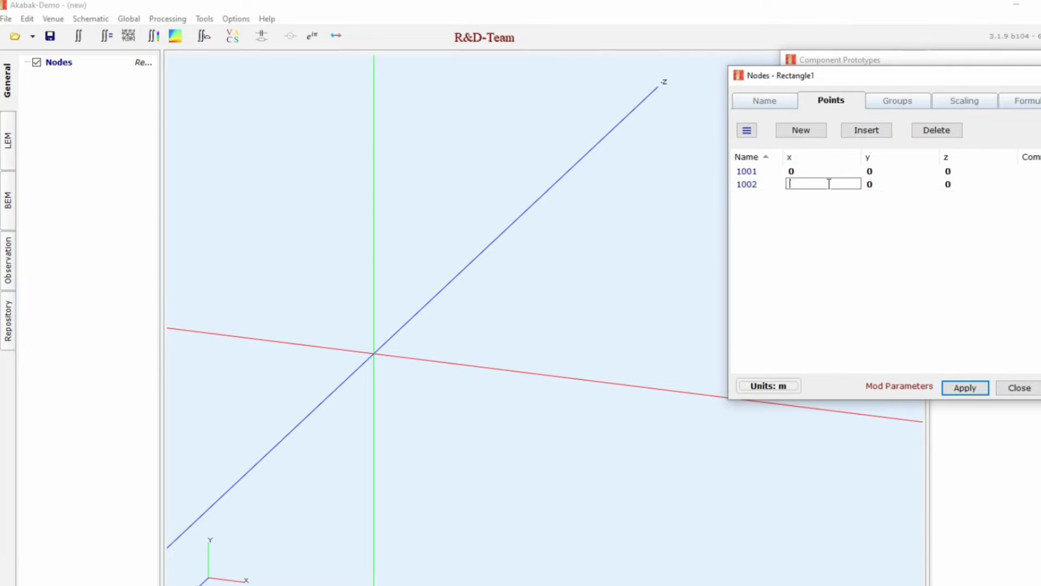
pyautogui.write('0.2')
pyautogui.moveTo(535, 389); pyautogui.dragTo(534, 372)
pyautogui.click(808, 132)
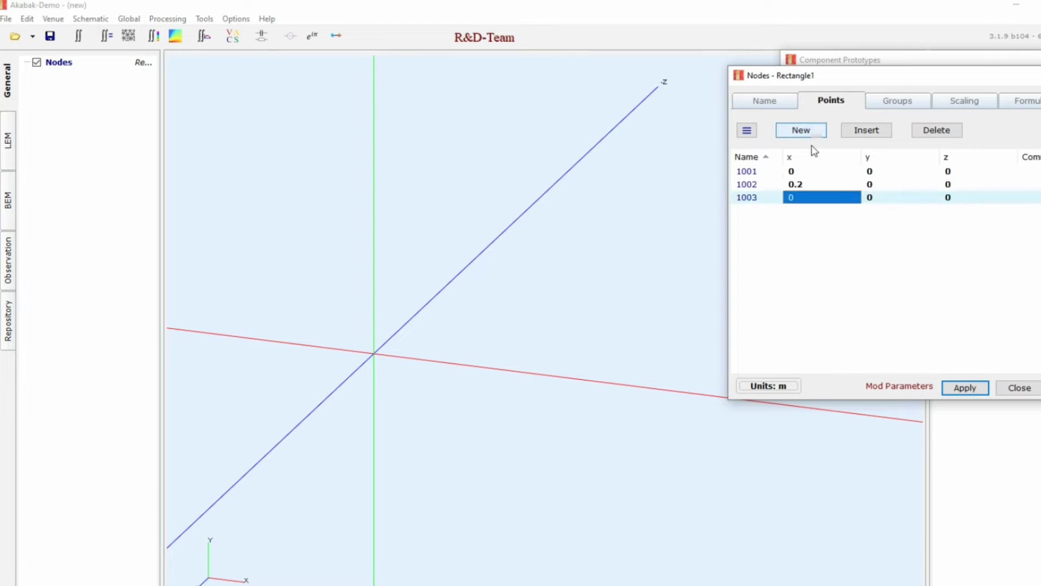
pyautogui.click(828, 198)
pyautogui.write('0.2')
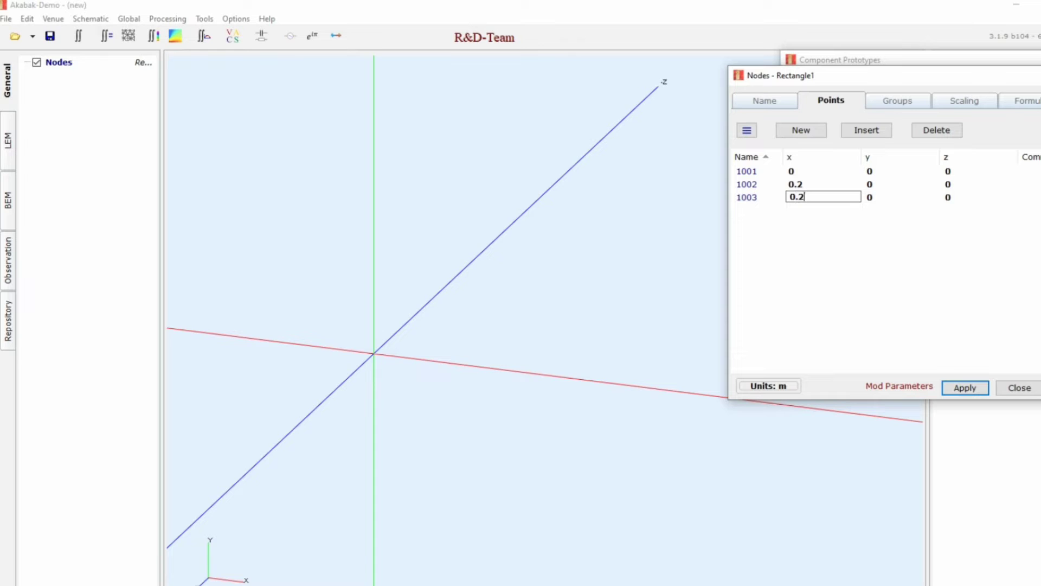
pyautogui.click(889, 204)
pyautogui.write('0.3')
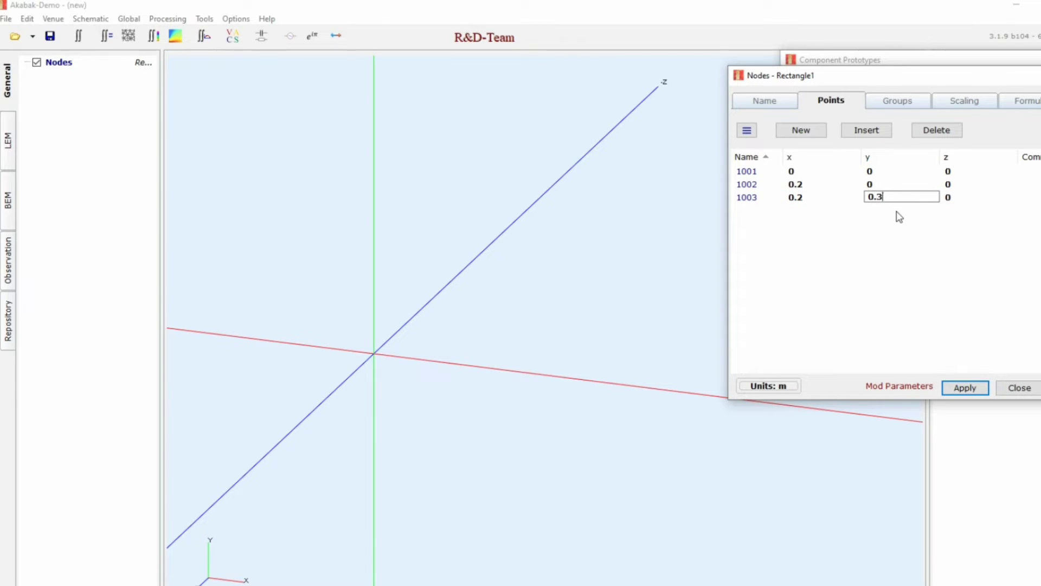
pyautogui.click(557, 161)
# Add point 1004 at x 0, y 0.3 and apply the four points to the 3D view
pyautogui.click(814, 134)
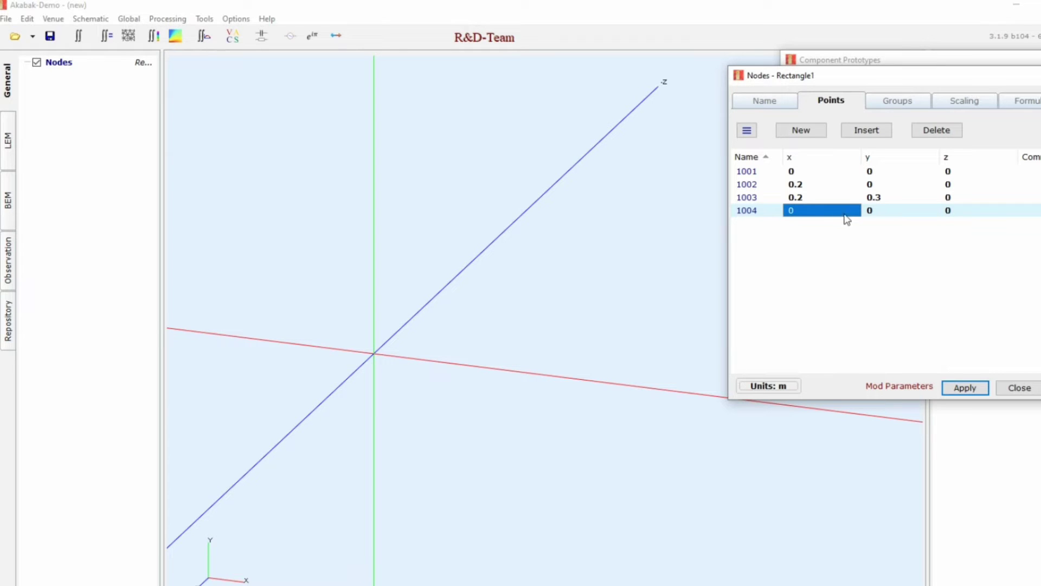
pyautogui.click(879, 214)
pyautogui.write('0.3')
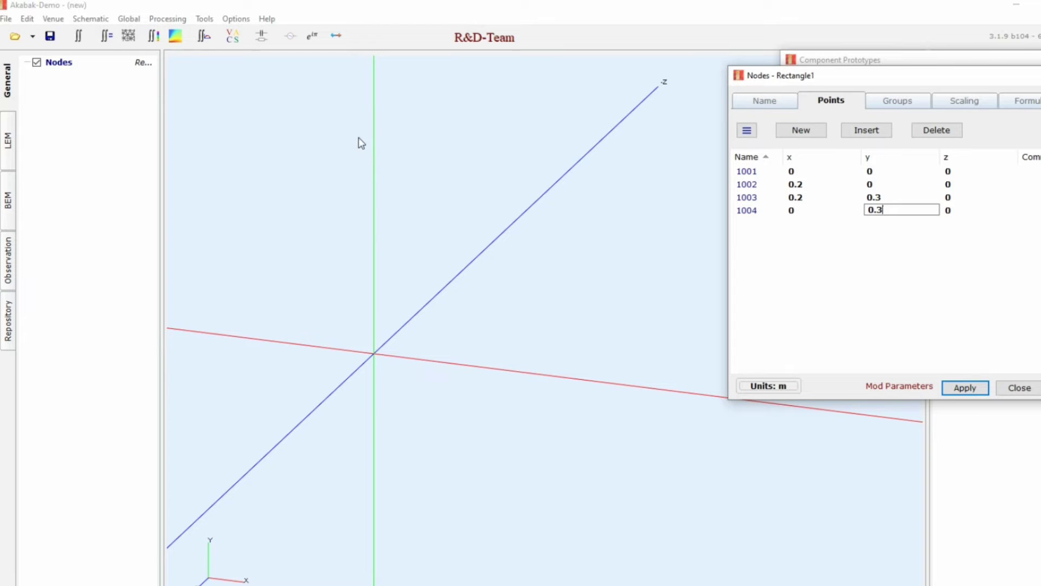
pyautogui.click(967, 387)
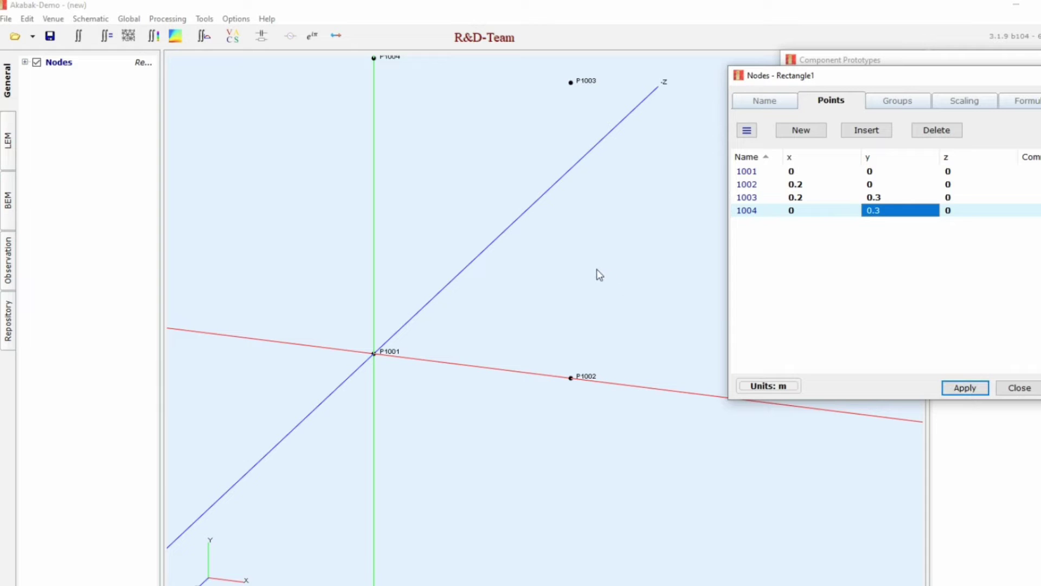
# Add rows for the far corners and give point 1005 y 0.3 and z −0.14
pyautogui.moveTo(596, 270); pyautogui.dragTo(600, 301)
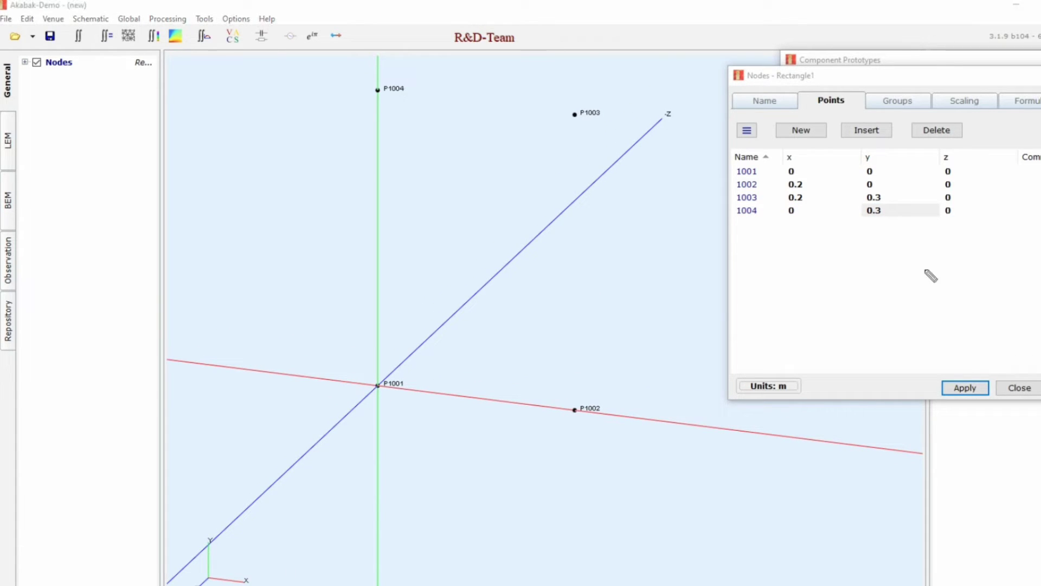
pyautogui.moveTo(379, 90)
pyautogui.mouseDown()
pyautogui.moveTo(575, 115)
pyautogui.moveTo(570, 411)
pyautogui.moveTo(378, 380)
pyautogui.moveTo(377, 96)
pyautogui.mouseUp()
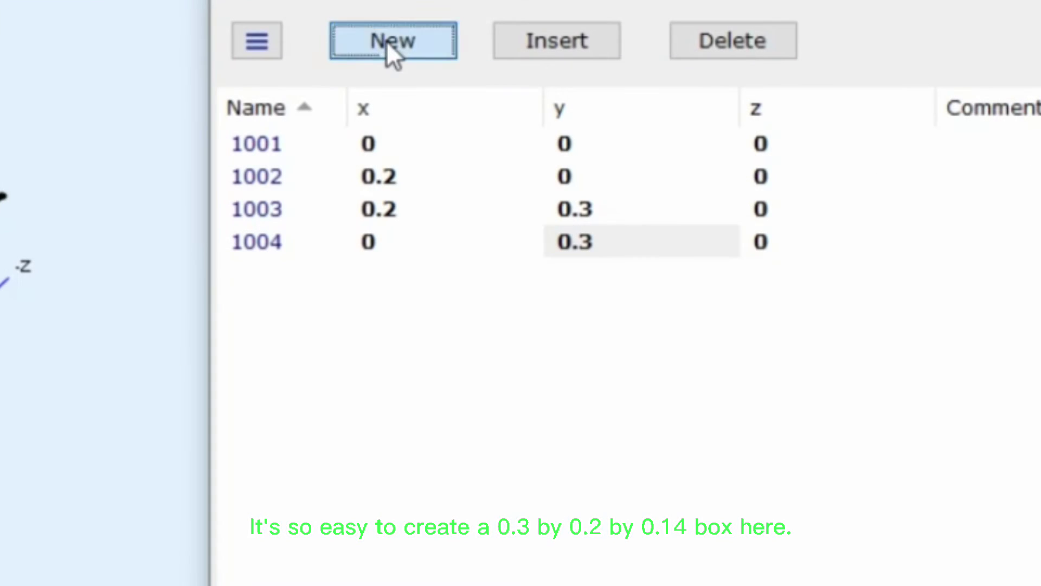
pyautogui.click(798, 130)
pyautogui.click(798, 130)
pyautogui.click(798, 130)
pyautogui.click(799, 130)
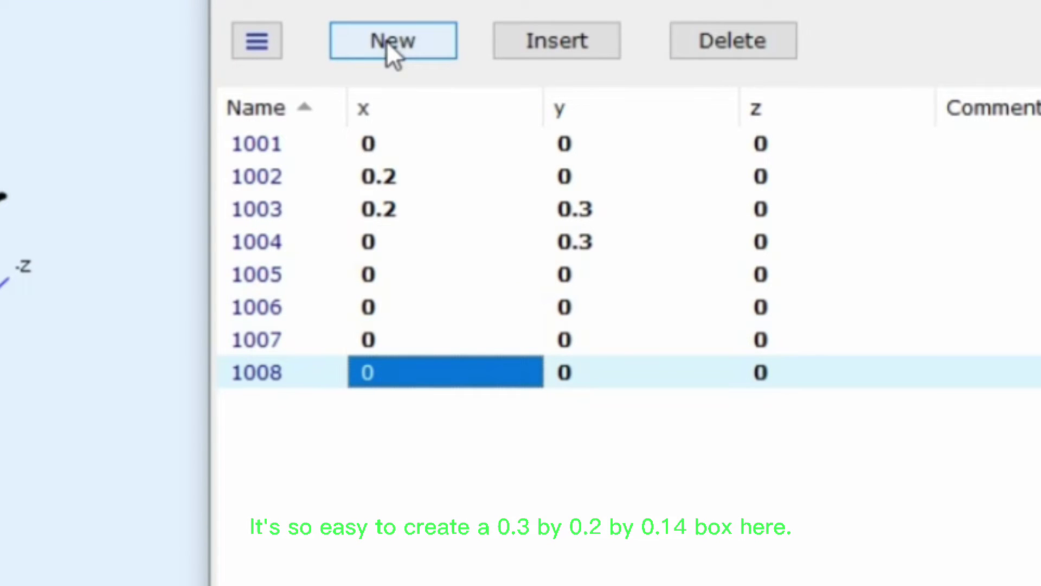
pyautogui.click(585, 274)
pyautogui.write('0.3')
pyautogui.click(775, 274)
pyautogui.write('-')
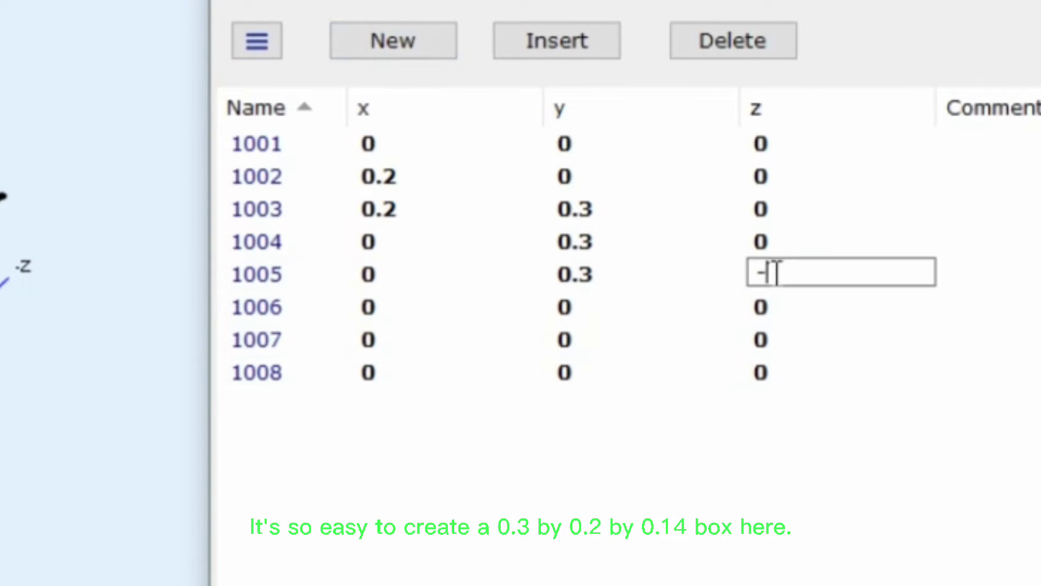
pyautogui.write('0.14')
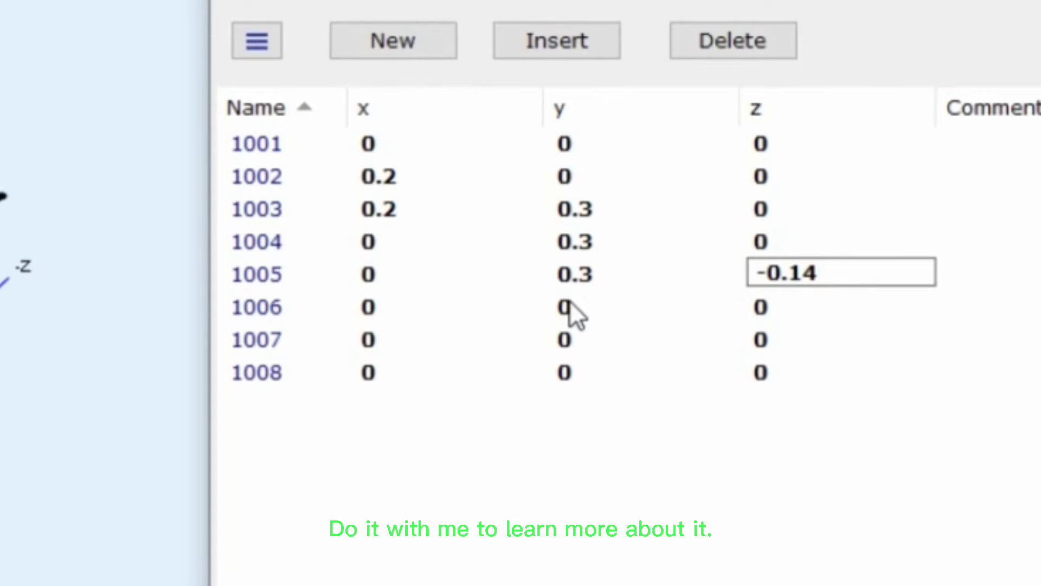
# Enter point 1006 at x 0.2, y 0.3 and point 1007 at x 0.2, z −0.14
pyautogui.click(386, 307)
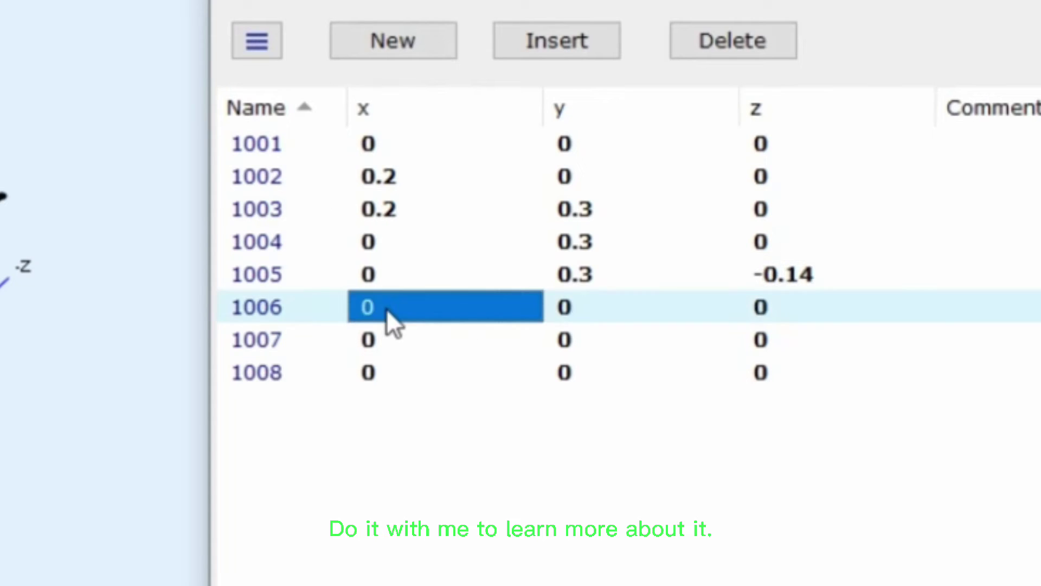
pyautogui.write('0.2')
pyautogui.press('Tab')
pyautogui.write('0.3')
pyautogui.click(792, 308)
pyautogui.write('-0.14')
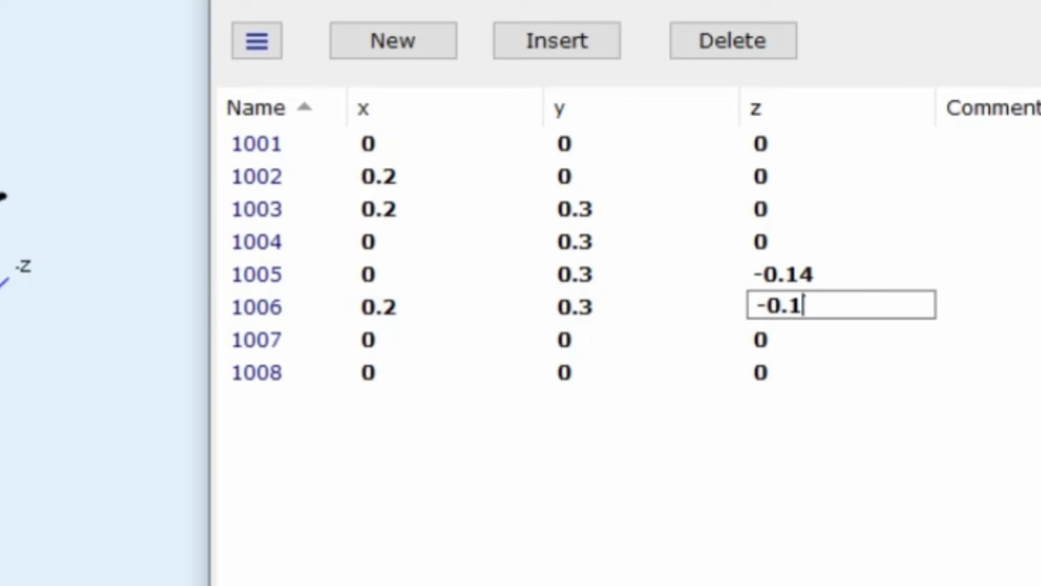
pyautogui.click(402, 336)
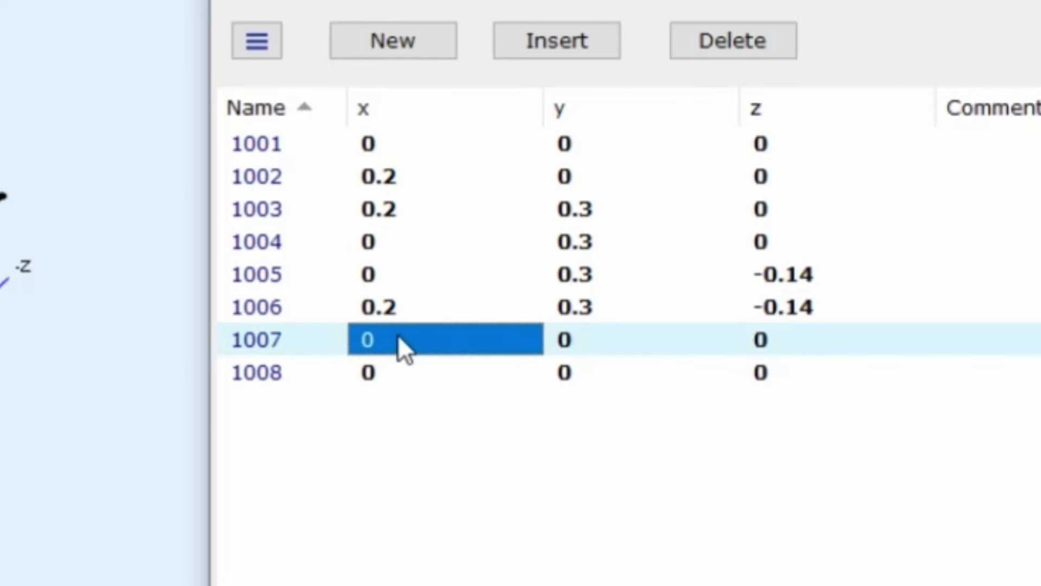
pyautogui.write('0.2')
pyautogui.click(799, 337)
pyautogui.write('-0.14')
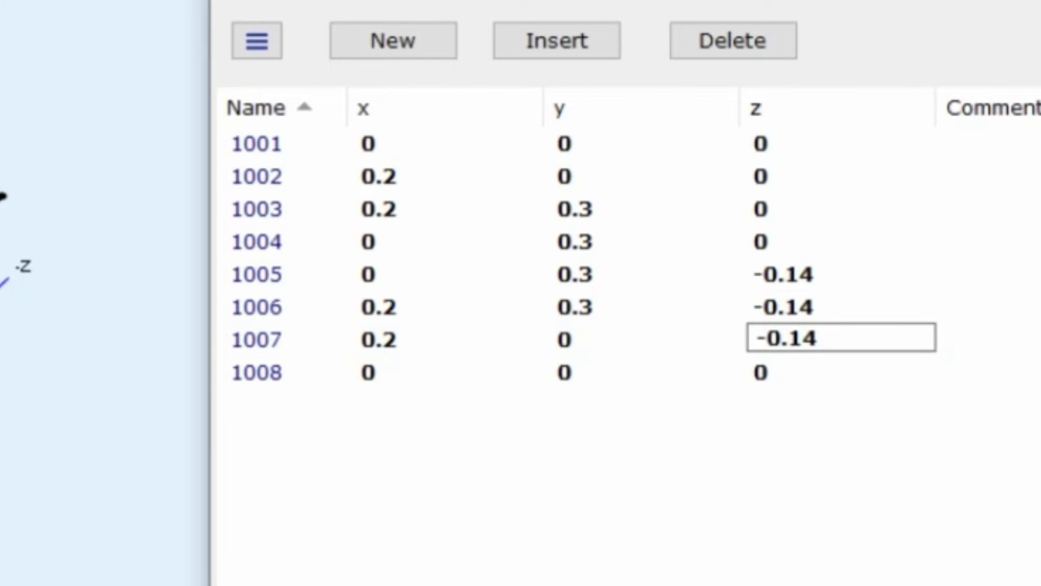
pyautogui.click(796, 372)
# Set point 1008's z to −0.14, then trace the box edges and clear the outline
pyautogui.write('-0.14')
pyautogui.moveTo(468, 183)
pyautogui.mouseDown()
pyautogui.moveTo(597, 196)
pyautogui.moveTo(562, 224)
pyautogui.mouseUp()
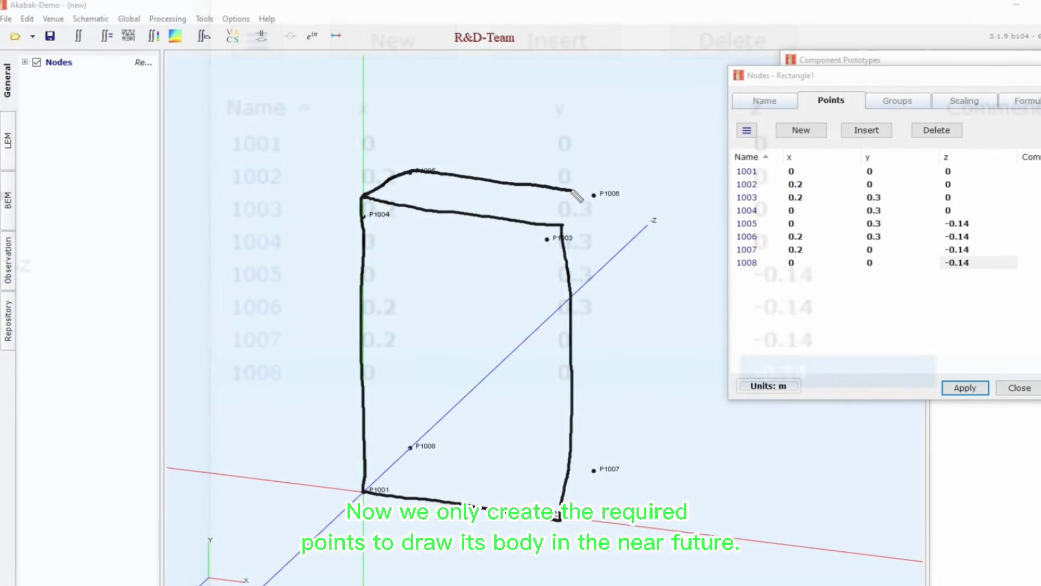
pyautogui.moveTo(598, 194)
pyautogui.mouseDown()
pyautogui.moveTo(594, 468)
pyautogui.moveTo(563, 522)
pyautogui.mouseUp()
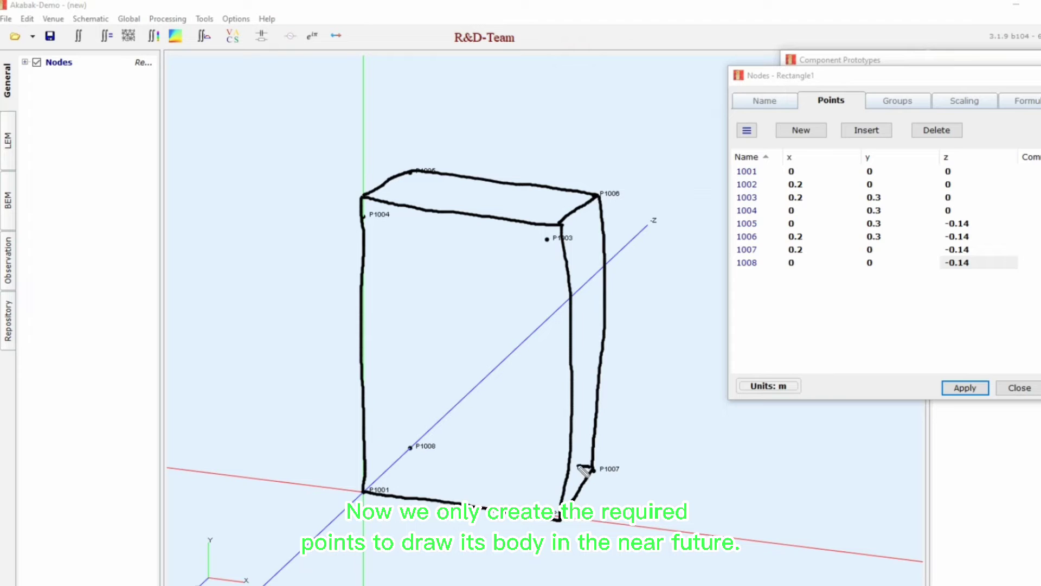
pyautogui.moveTo(594, 467)
pyautogui.mouseDown()
pyautogui.moveTo(413, 446)
pyautogui.moveTo(364, 490)
pyautogui.mouseUp()
pyautogui.moveTo(407, 171); pyautogui.dragTo(409, 449)
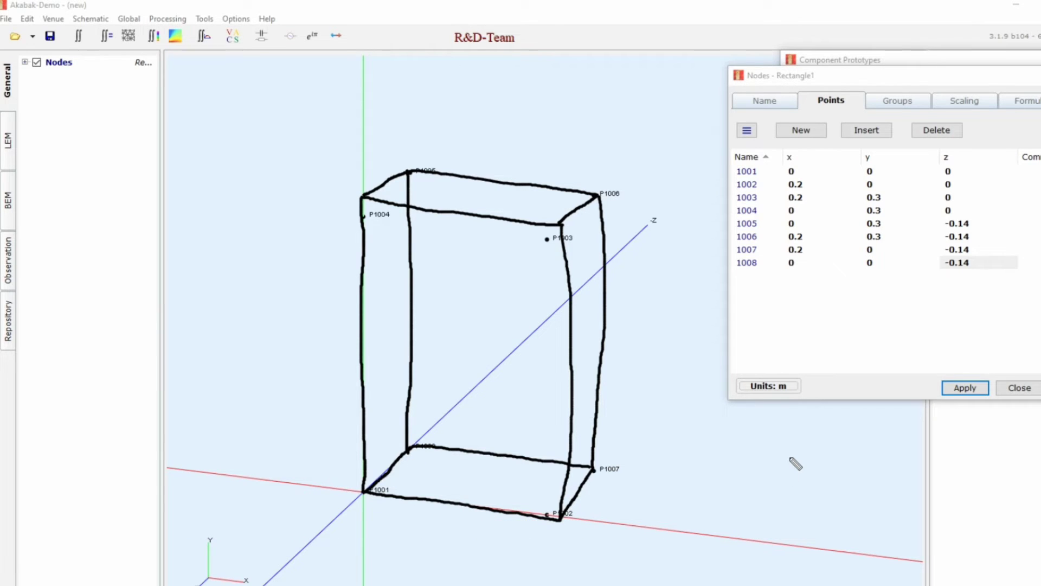
pyautogui.press('Escape')
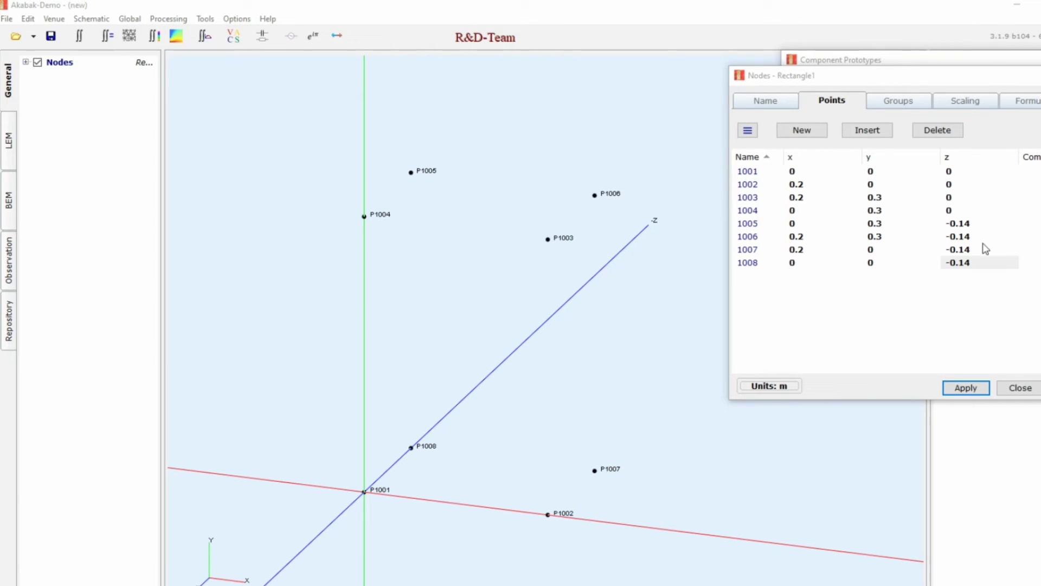
# Apply the corner coordinates and close the Nodes - Rectangle1 and Component Prototypes windows
pyautogui.click(974, 388)
pyautogui.click(1031, 390)
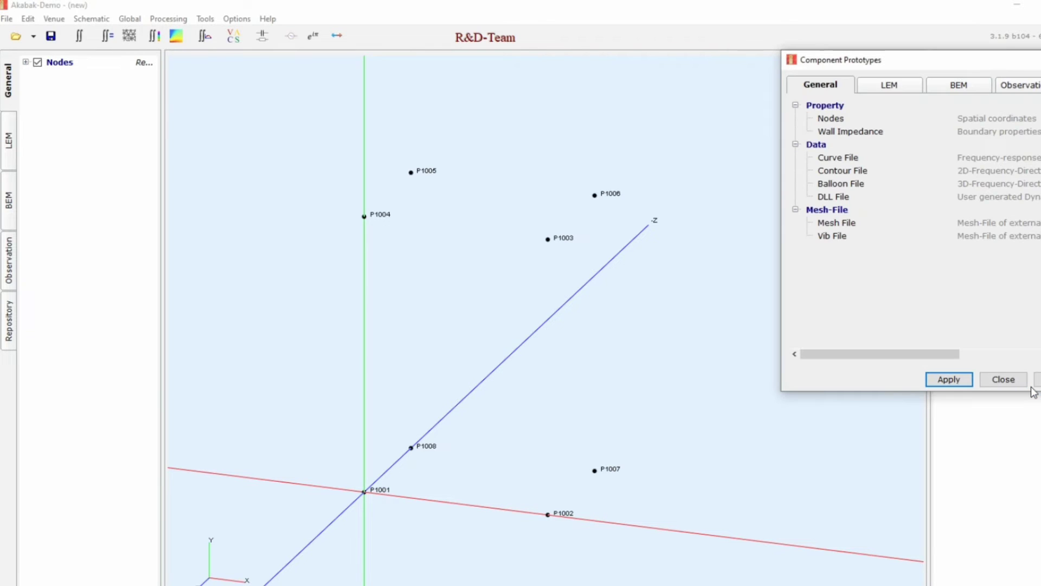
pyautogui.click(1003, 379)
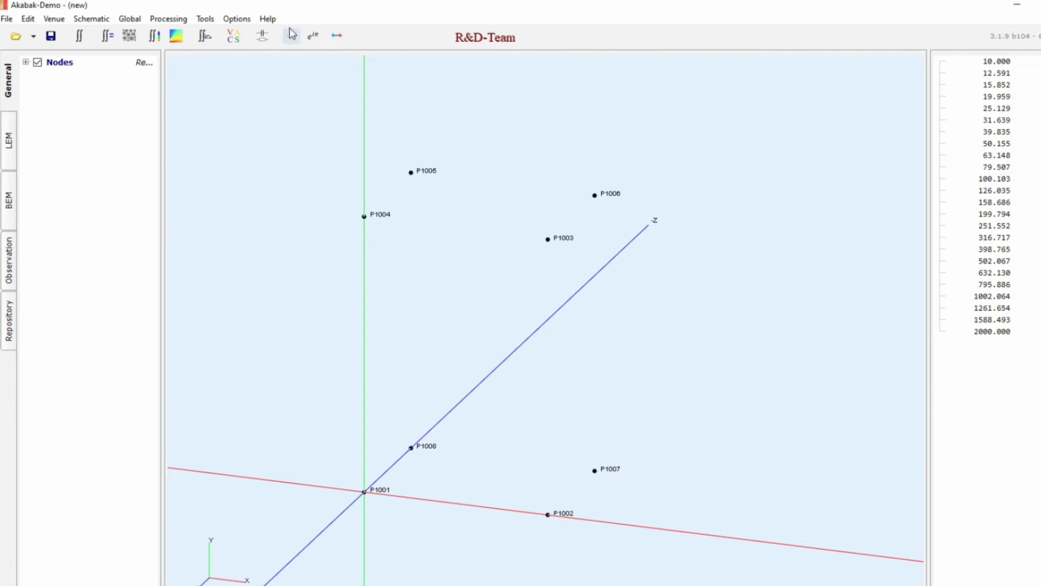
pyautogui.click(245, 21)
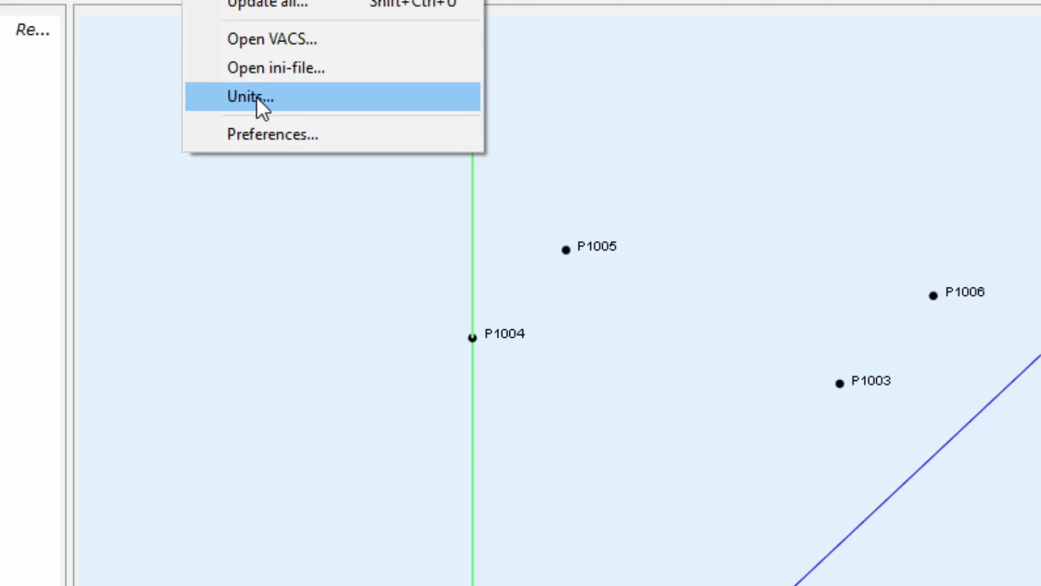
# Open Options > Units and check time, distance, area, volume, mass, stiffness, inductance and capacitance are SI
pyautogui.click(256, 96)
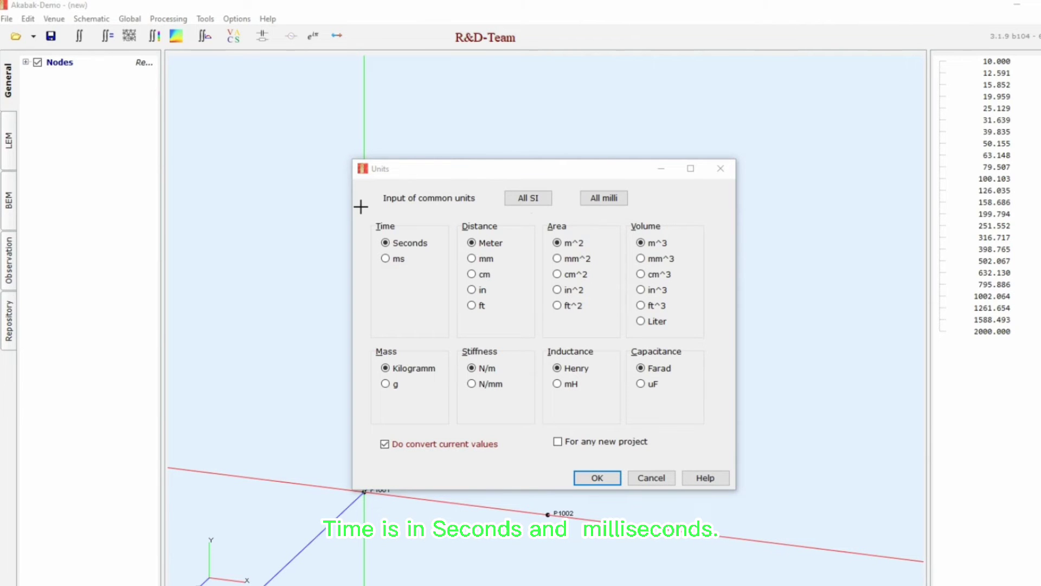
pyautogui.moveTo(361, 206); pyautogui.dragTo(443, 295)
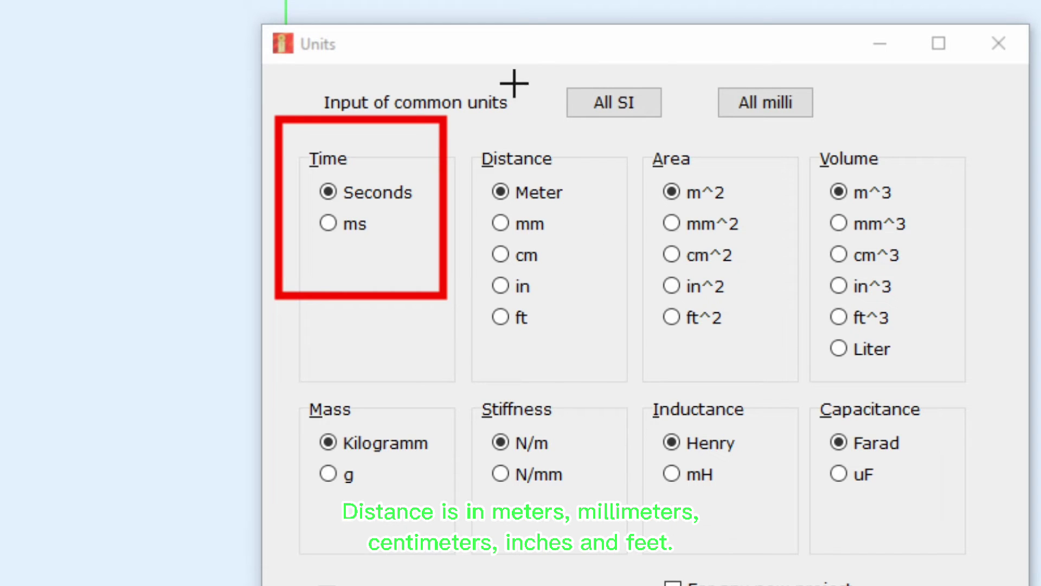
pyautogui.moveTo(469, 127); pyautogui.dragTo(606, 364)
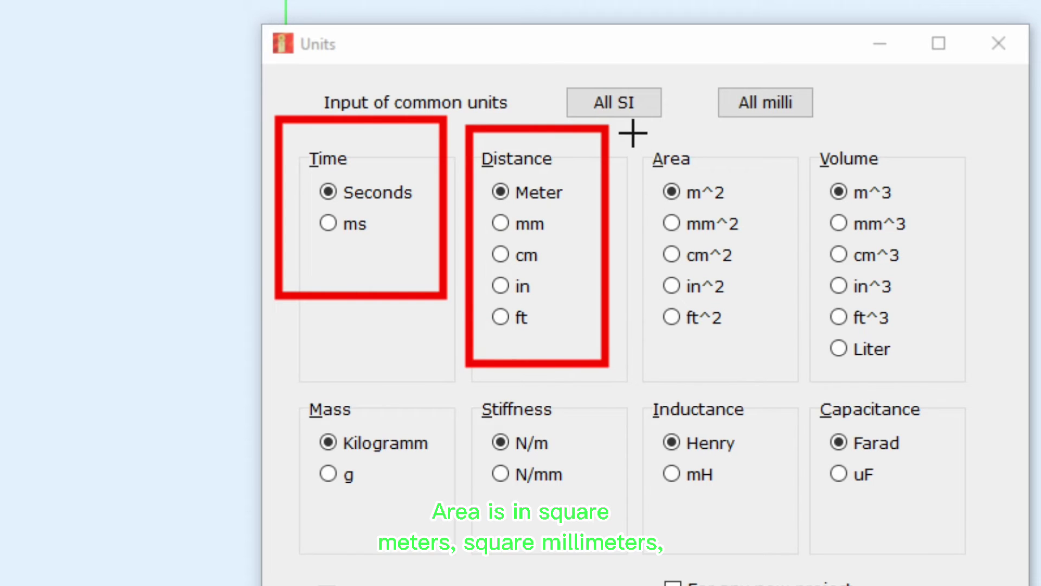
pyautogui.moveTo(632, 132); pyautogui.dragTo(780, 379)
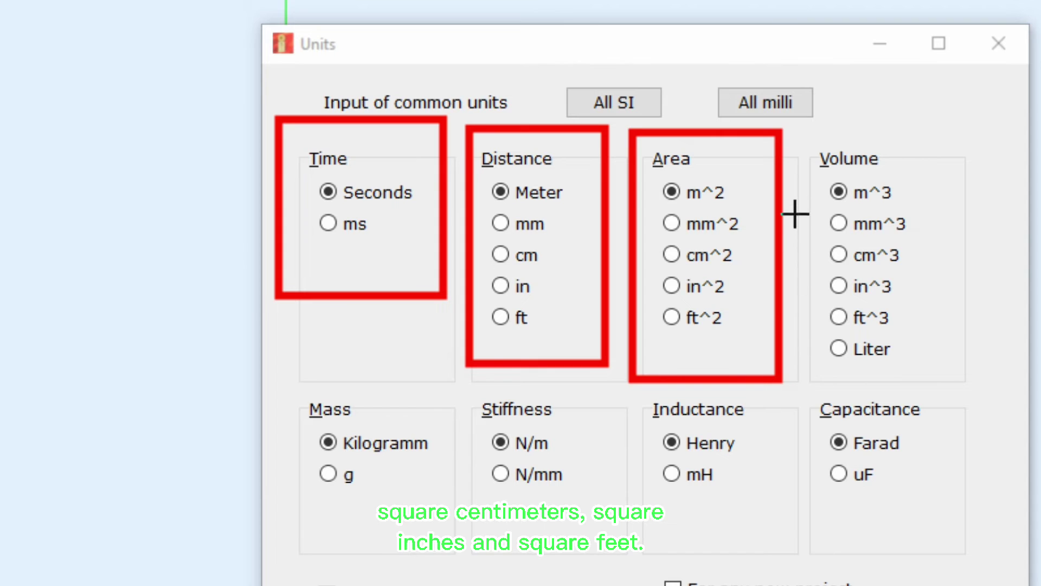
pyautogui.moveTo(790, 124); pyautogui.dragTo(967, 382)
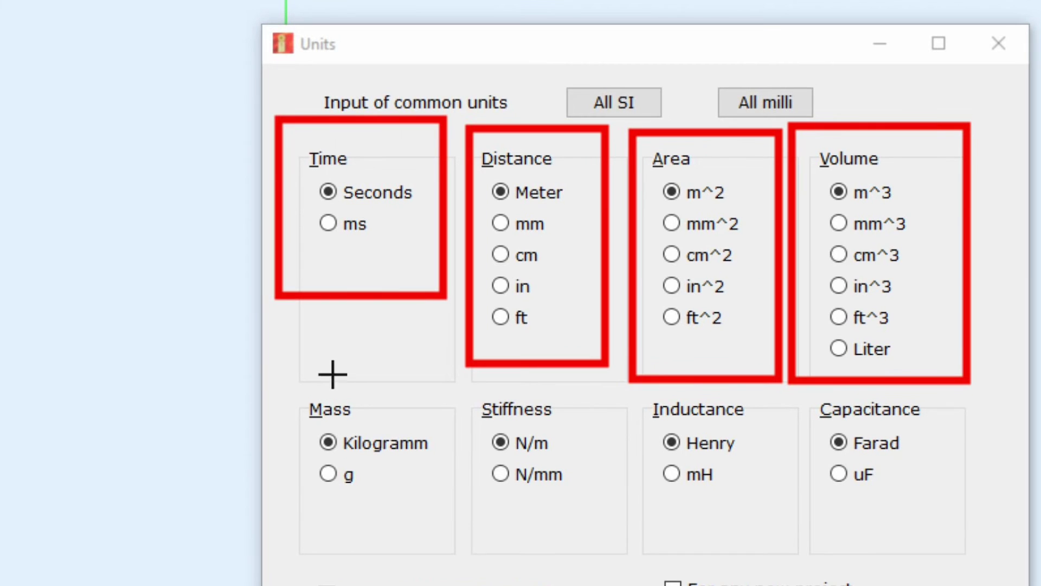
pyautogui.moveTo(279, 374); pyautogui.dragTo(455, 544)
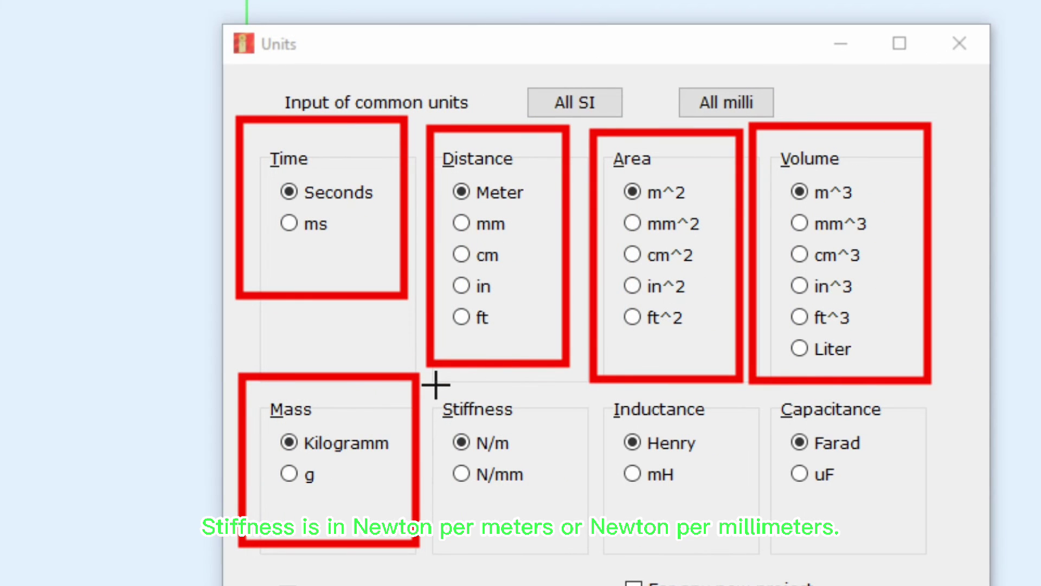
pyautogui.moveTo(436, 384); pyautogui.dragTo(564, 522)
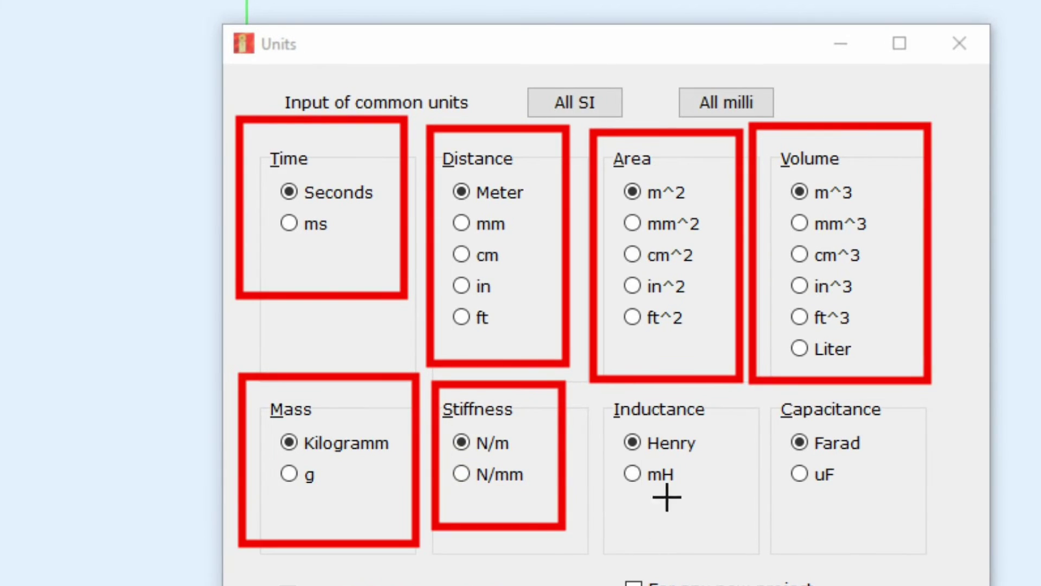
pyautogui.moveTo(600, 389); pyautogui.dragTo(739, 553)
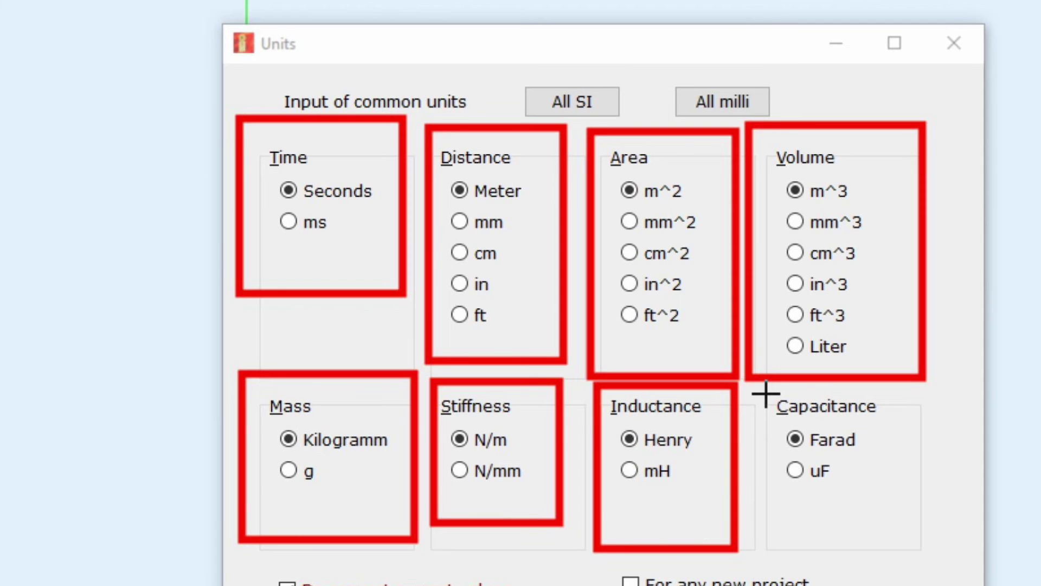
pyautogui.moveTo(767, 394); pyautogui.dragTo(905, 549)
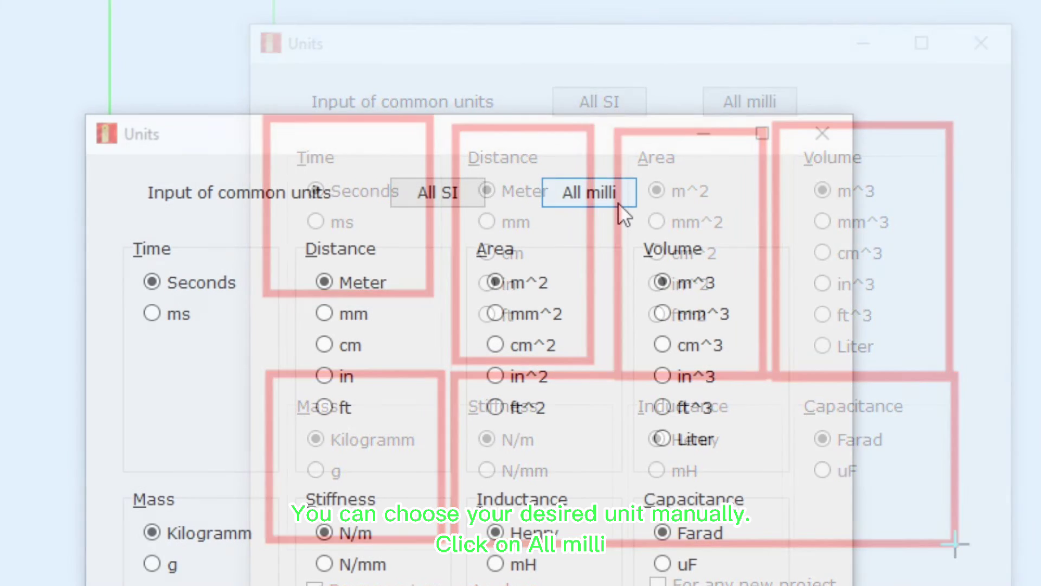
# Switch all units to milli, then reset every quantity back to SI
pyautogui.click(619, 203)
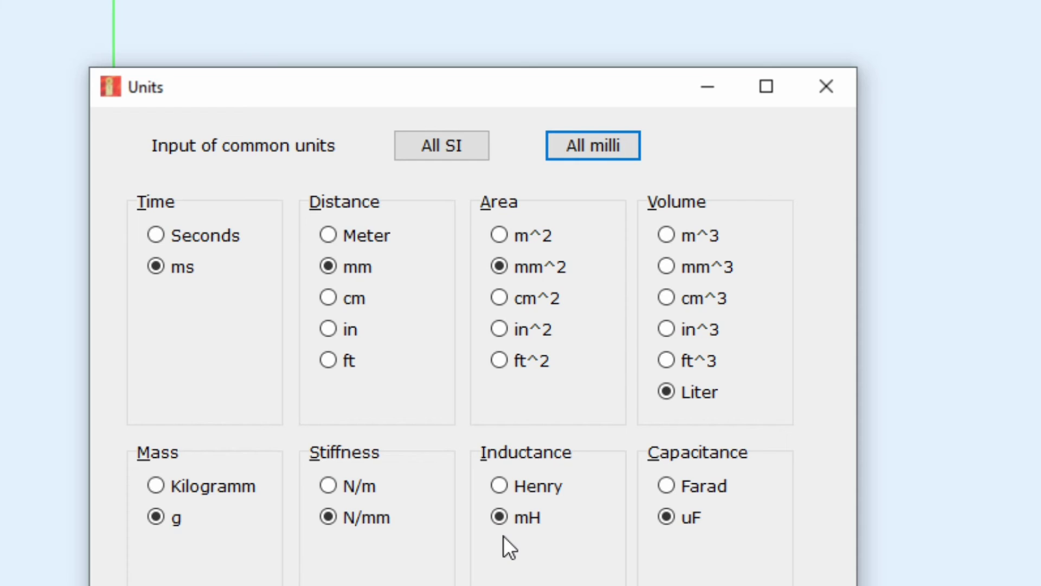
pyautogui.click(444, 148)
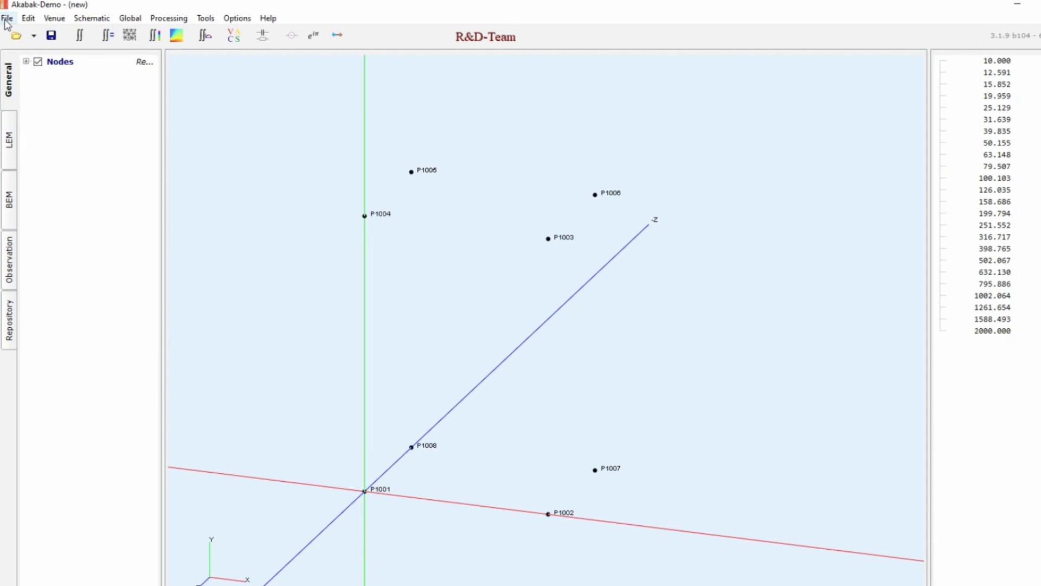
# Choose Save project from the File menu for the unnamed project
pyautogui.click(7, 19)
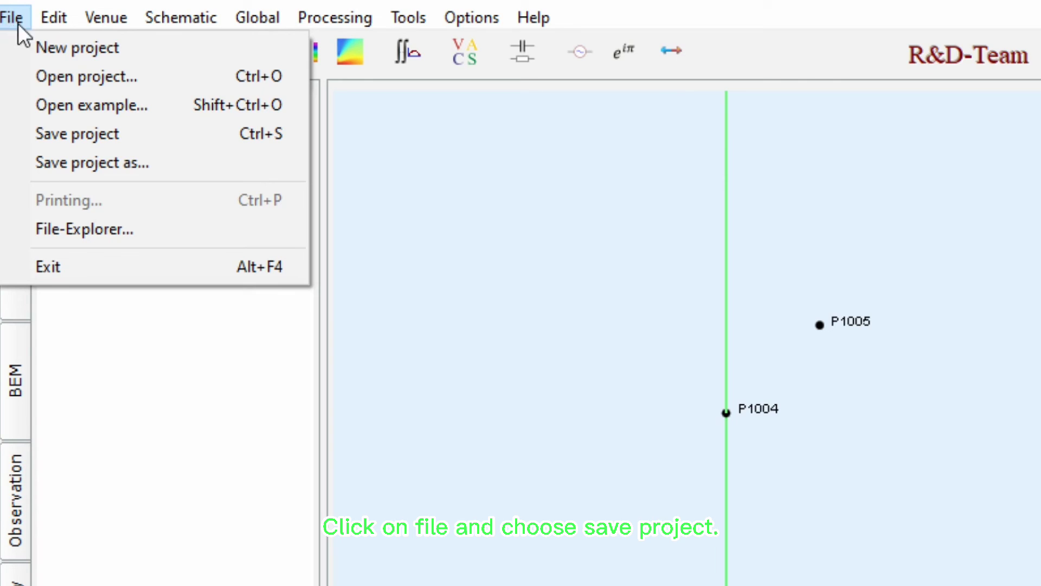
pyautogui.click(73, 133)
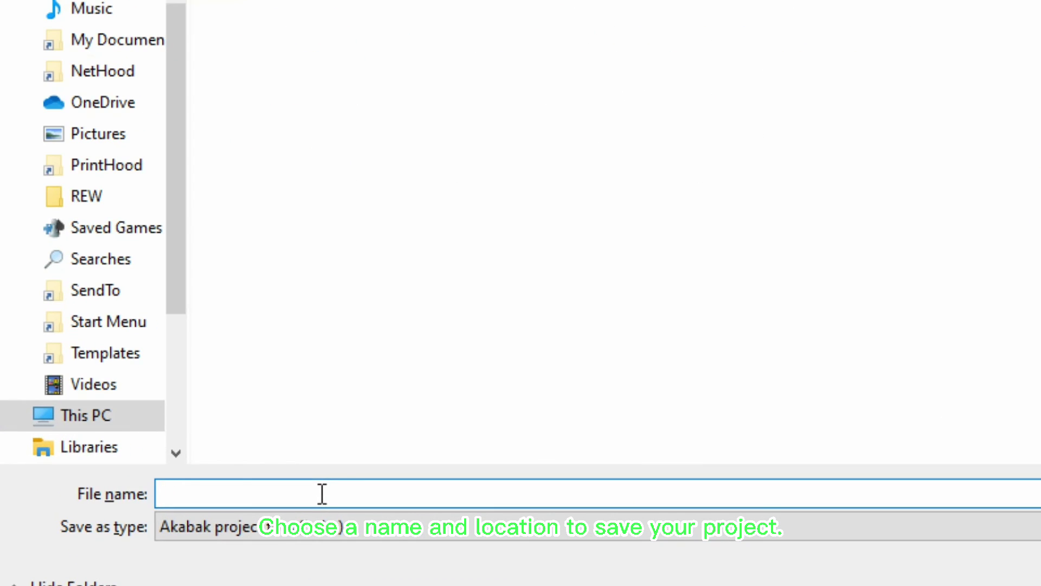
# Save the AkAbak project as 'Project1' (.akp) in the Desktop folder
pyautogui.write('Project1')
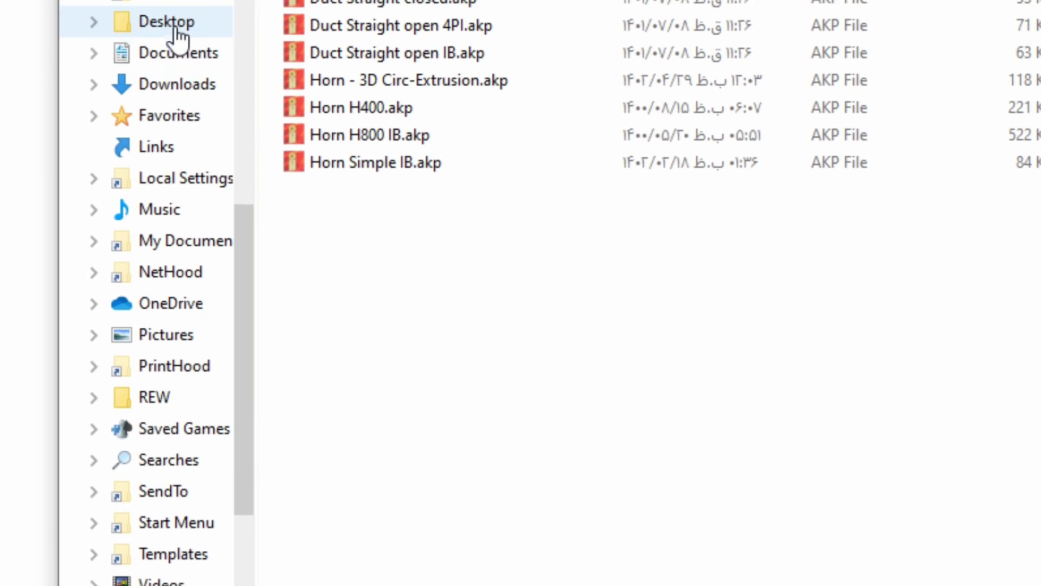
pyautogui.click(174, 34)
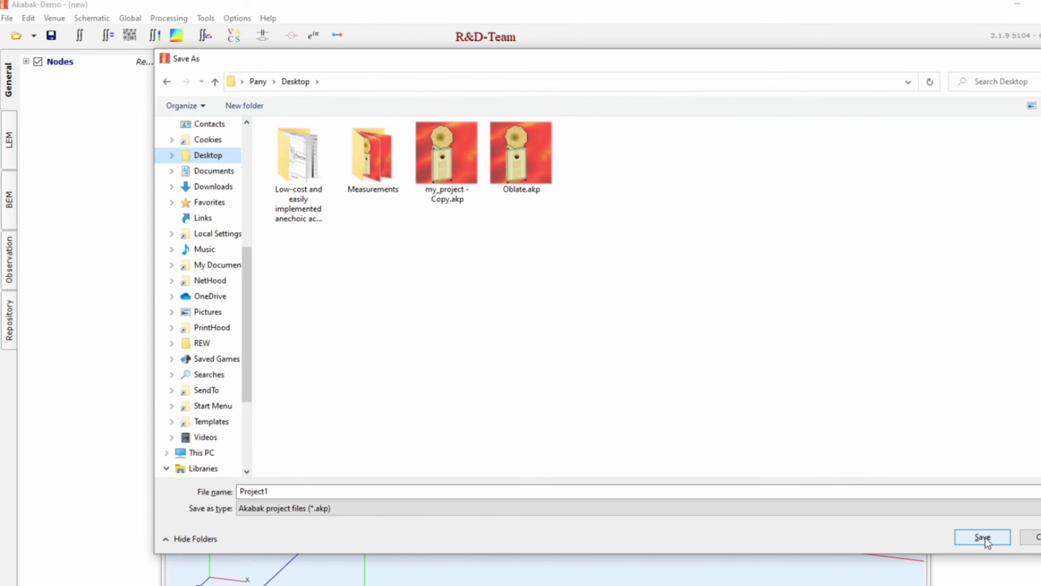
pyautogui.click(984, 538)
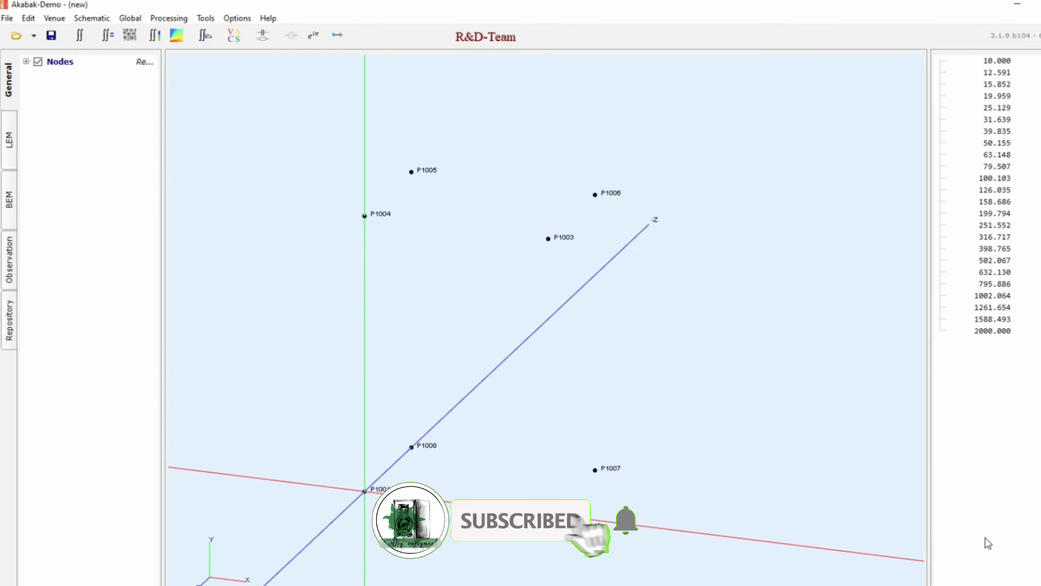